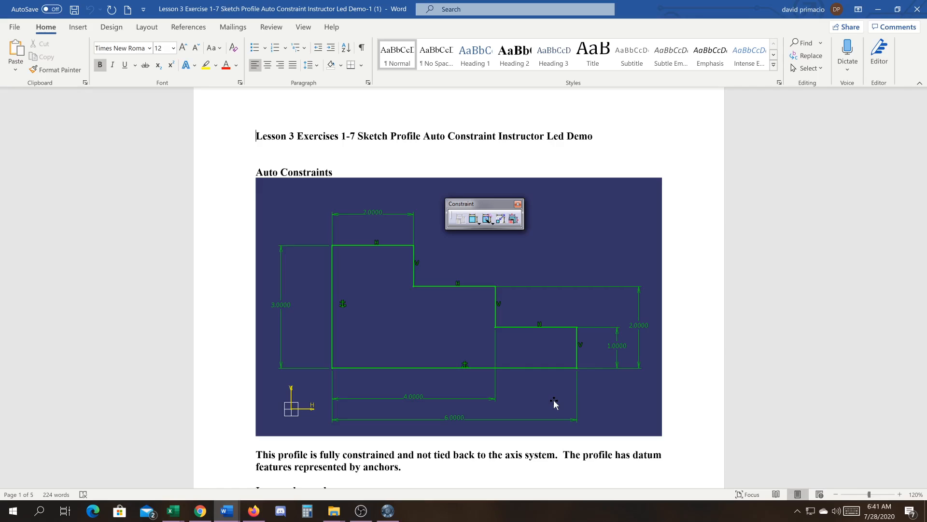
Switch to 3DEXPERIENCE and sketch a closed three-step staircase profile about 6 in wide and 3 in high, with 2 in treads and 1 in risers.
key(alt+Tab)
key(alt+Tab)
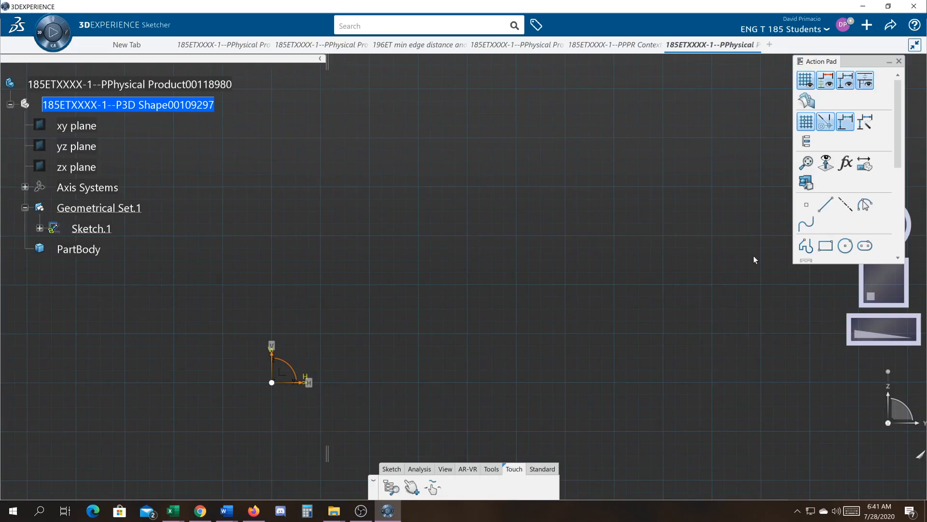
click(806, 247)
click(323, 335)
click(323, 190)
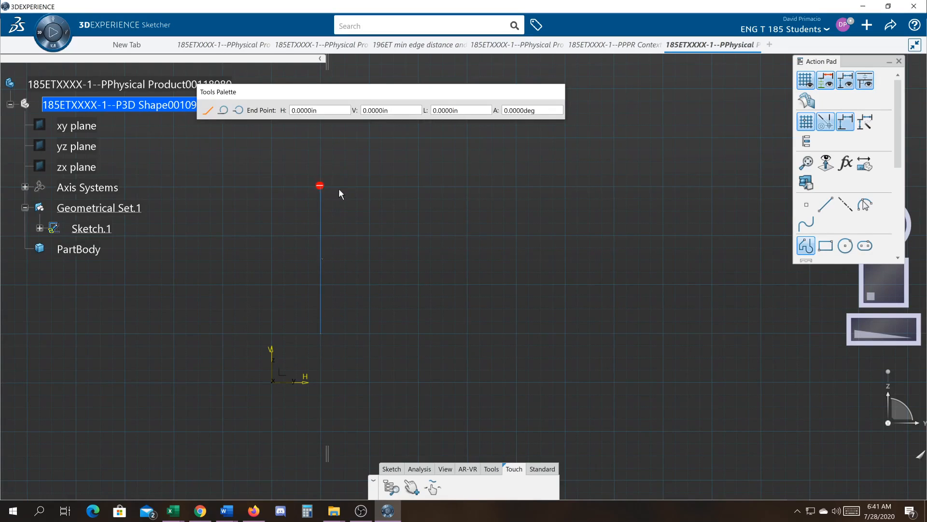
click(418, 185)
click(418, 235)
click(516, 236)
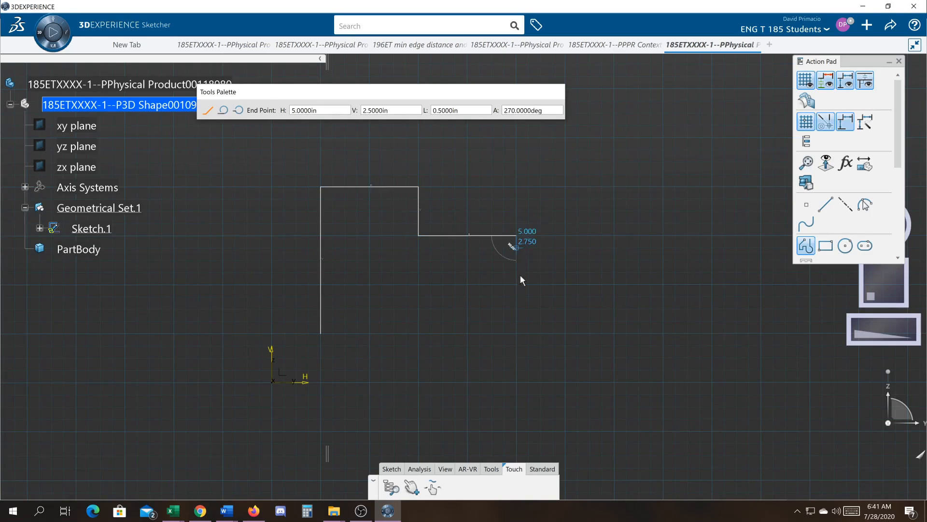
click(517, 284)
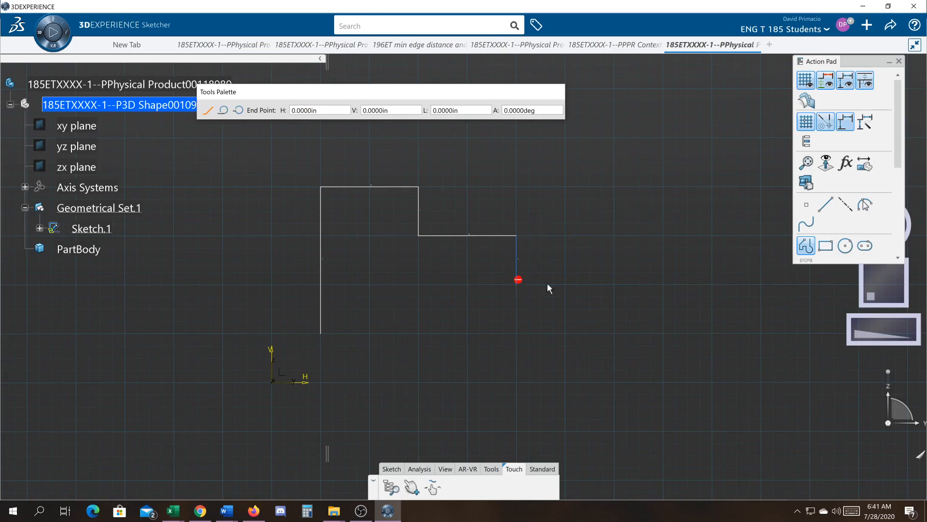
click(615, 284)
click(615, 333)
click(321, 333)
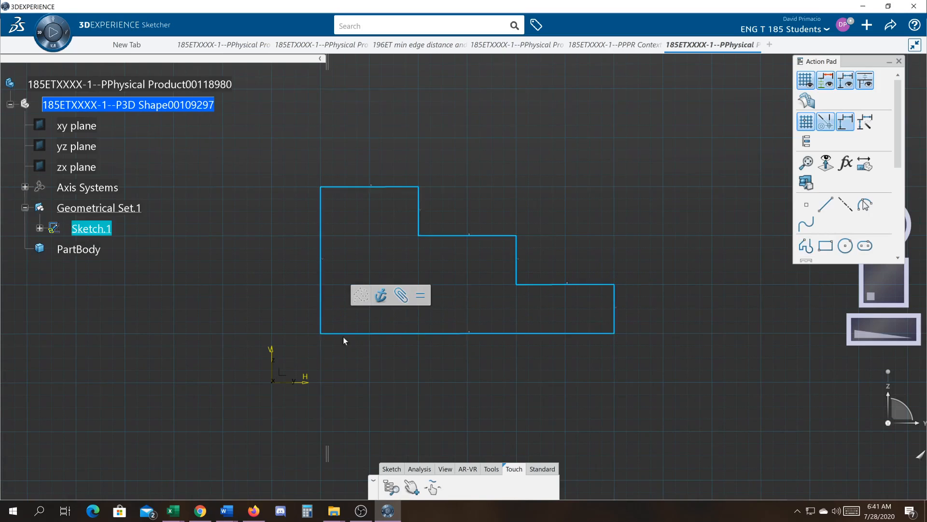
Auto-constrain all eight profile lines in Stacked mode, using the left vertical line and the bottom line as reference elements.
click(391, 469)
click(442, 487)
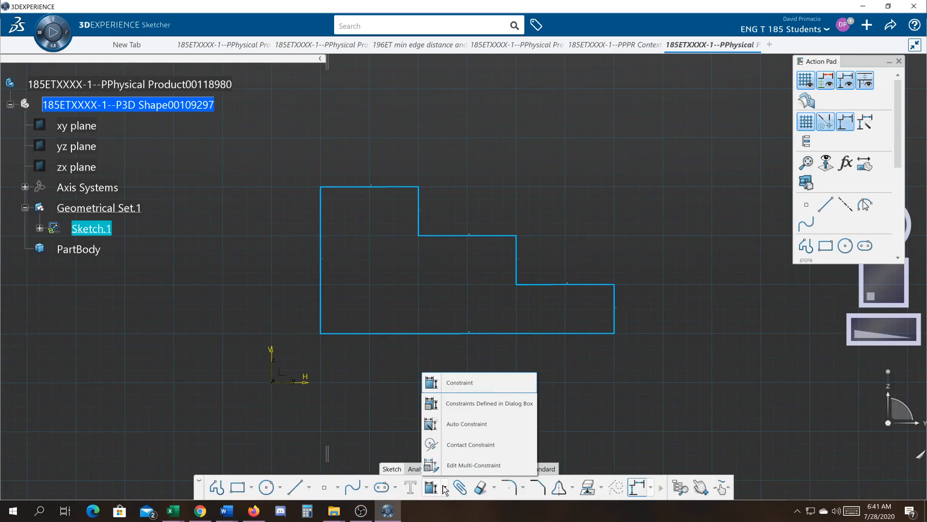
click(464, 428)
middle_drag(415, 298, 472, 325)
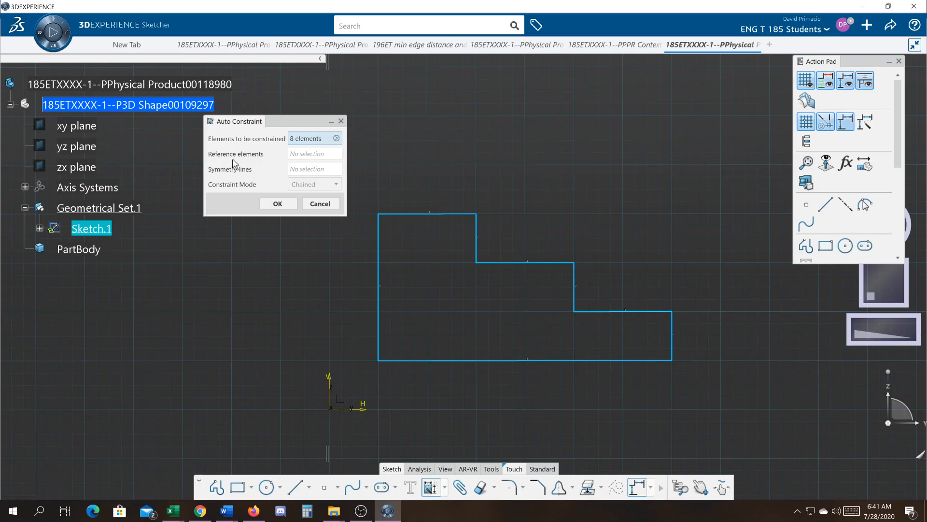
click(310, 155)
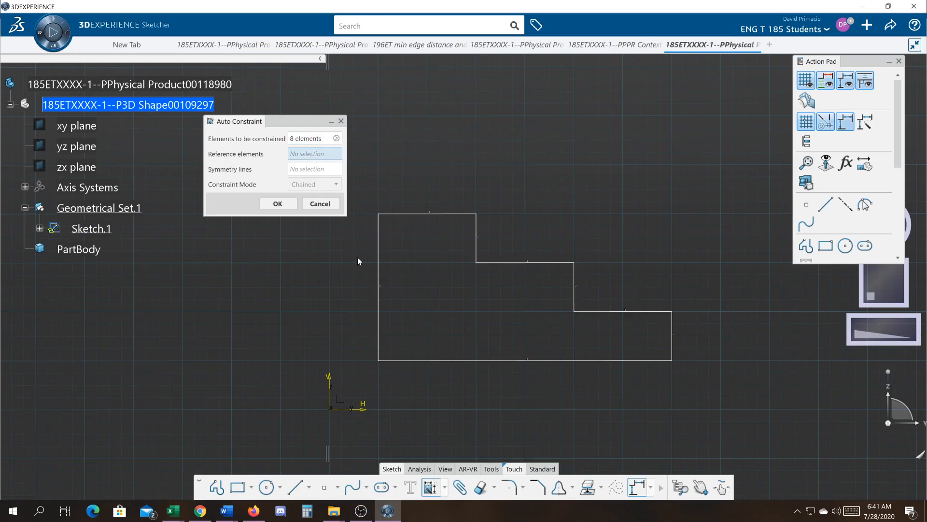
click(378, 263)
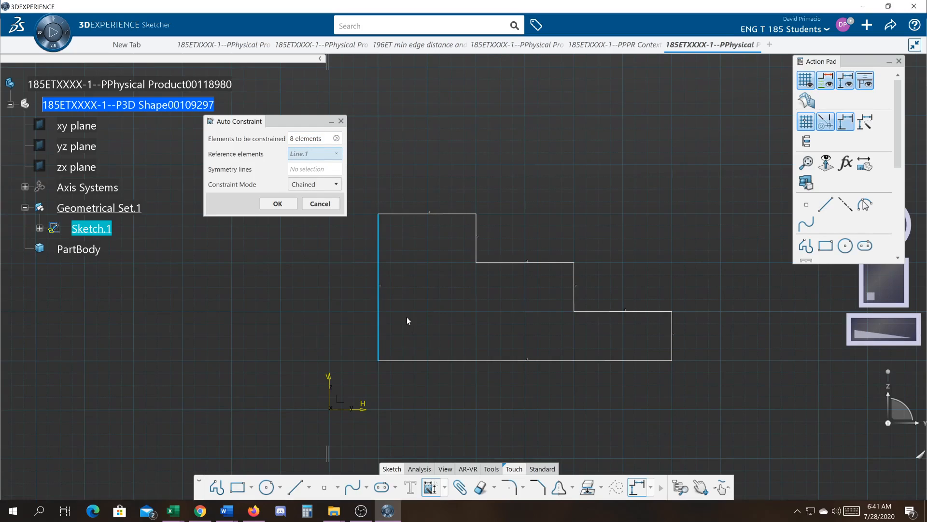
click(429, 360)
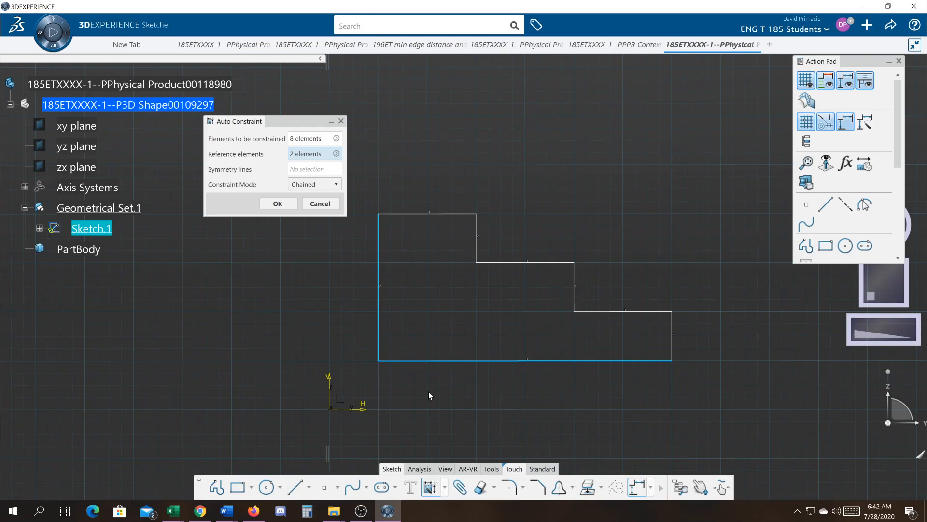
click(304, 184)
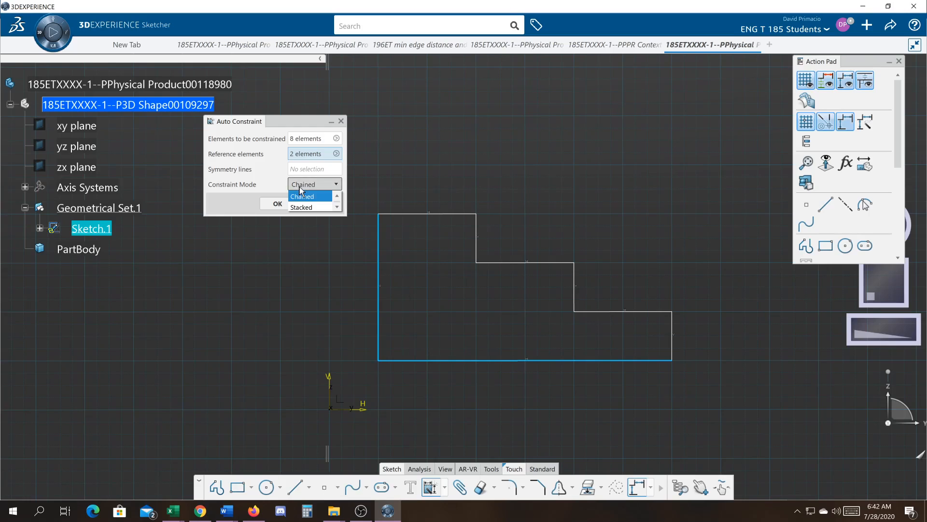
click(292, 208)
click(270, 204)
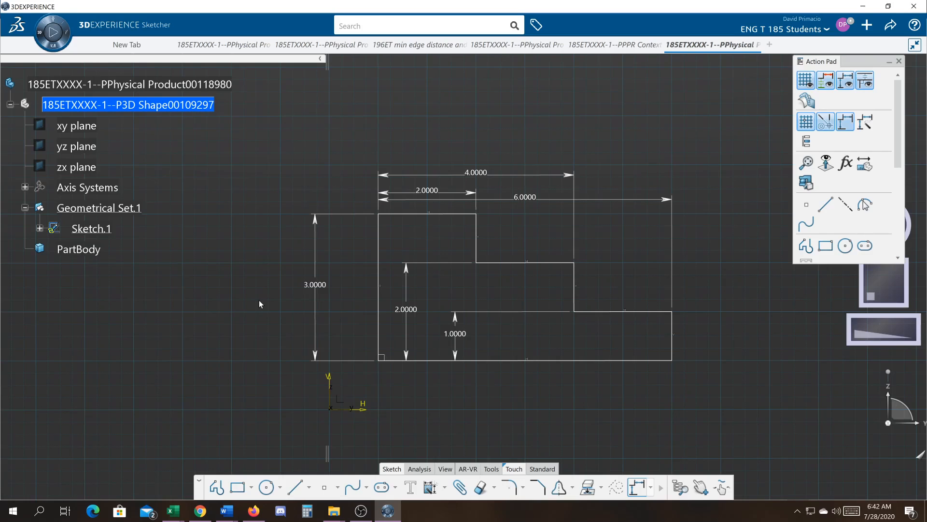
Move the 6 in overall width dimension above the 4 in dimension so the two are clearly separated.
middle_drag(250, 317, 196, 304)
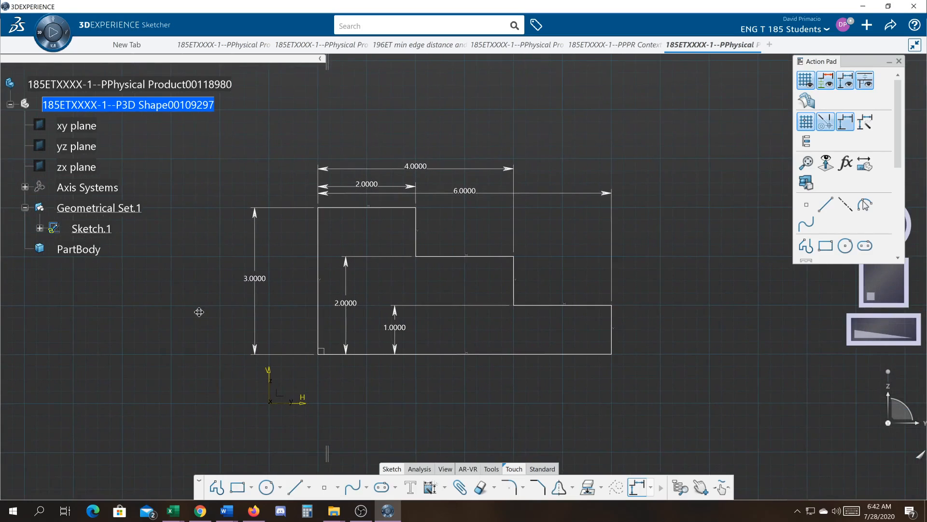
click(543, 195)
drag(543, 195, 524, 121)
click(556, 215)
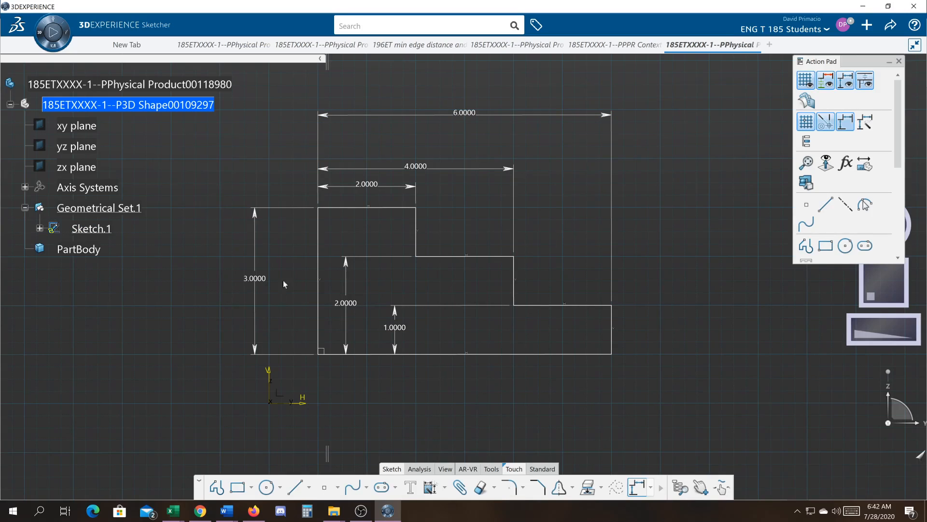
Fix the profile's left and bottom lines, and remove their Perpendicular, Horizontal and Vertical constraints.
click(320, 238)
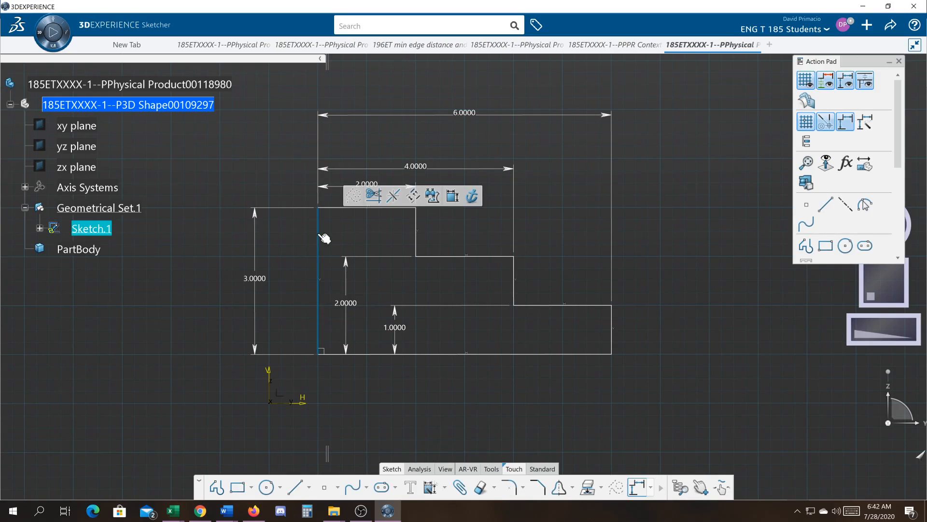
ctrl+click(383, 354)
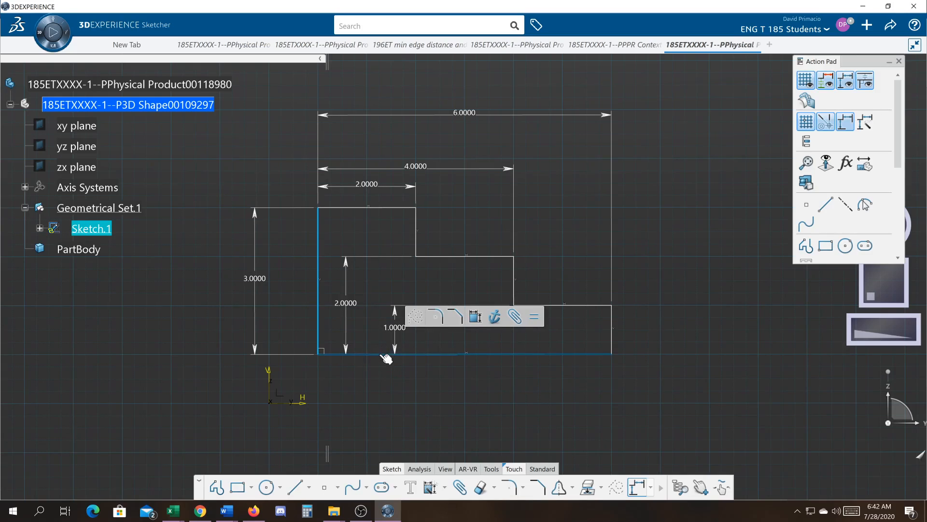
click(443, 489)
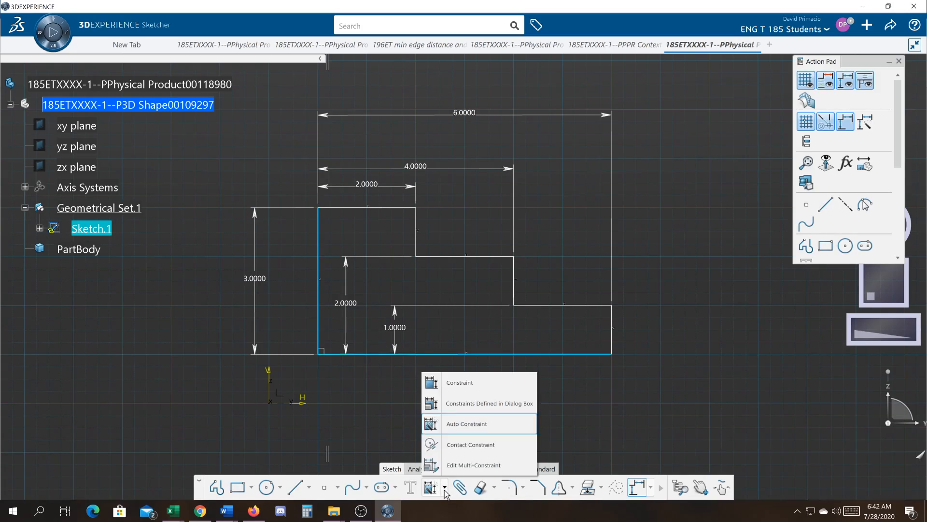
click(478, 406)
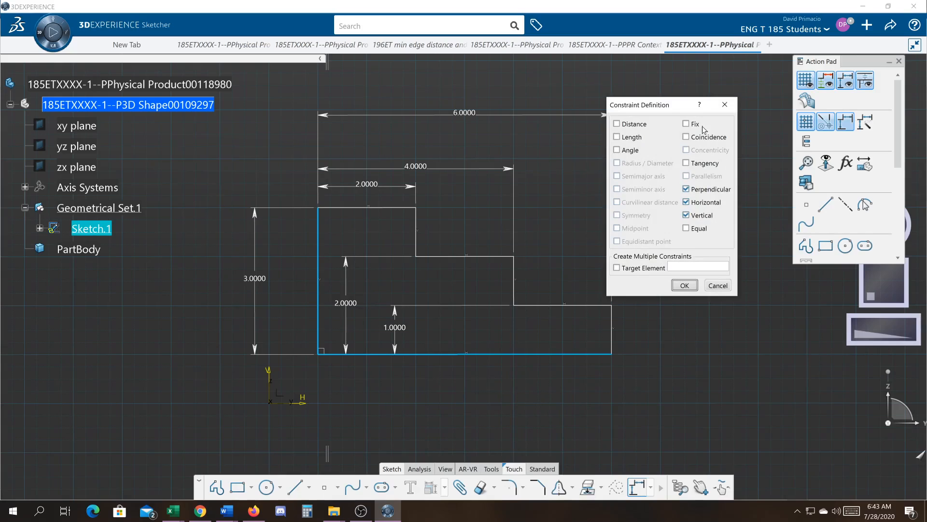
click(697, 124)
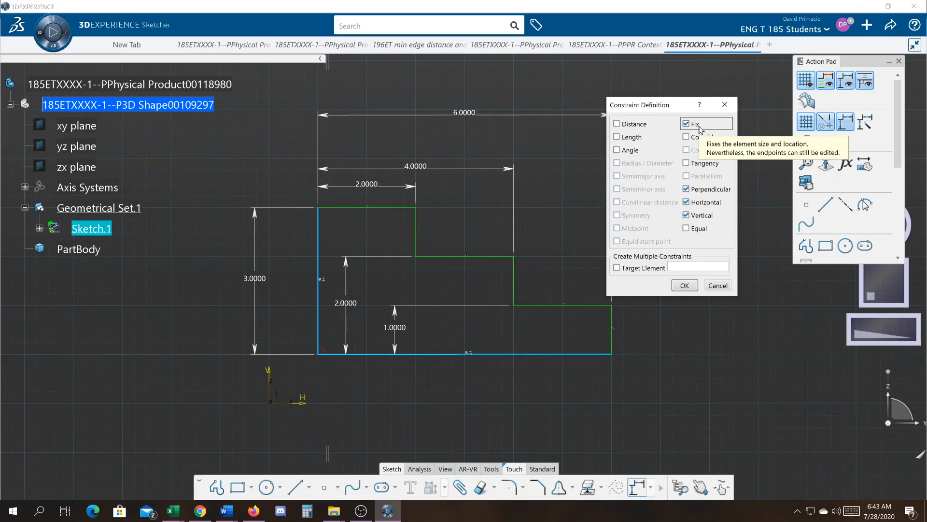
click(700, 189)
click(700, 203)
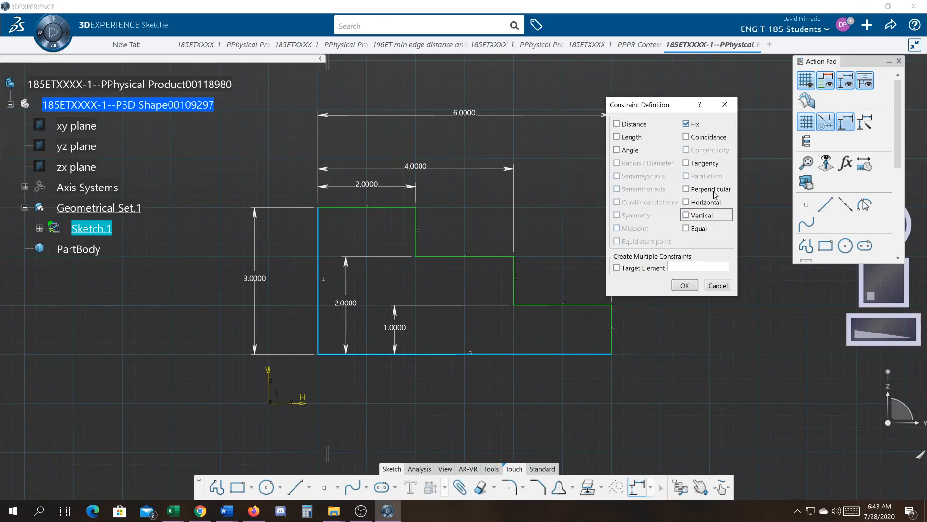
click(686, 215)
click(685, 286)
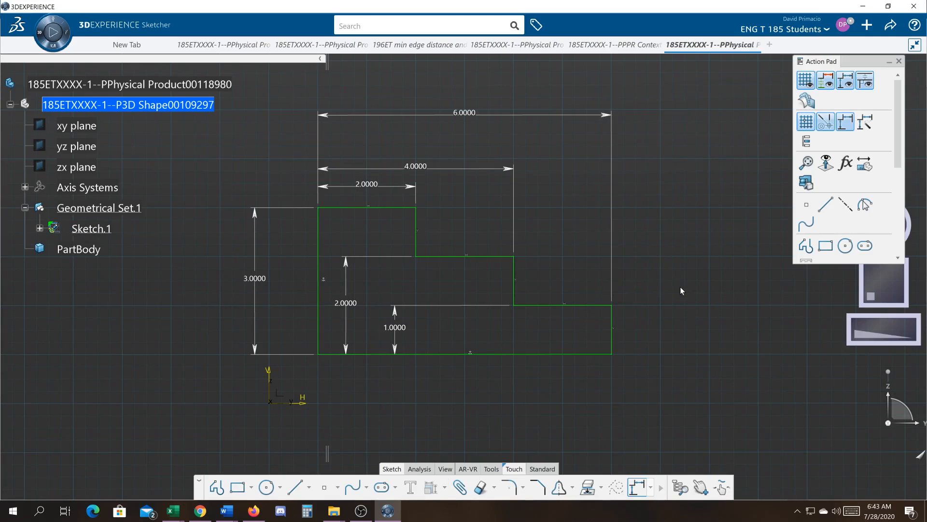
Move the 1 in and 2 in height dimensions outside the profile, to the right of its lowest step.
click(395, 326)
drag(549, 324, 652, 327)
click(352, 304)
drag(379, 295, 706, 312)
click(647, 380)
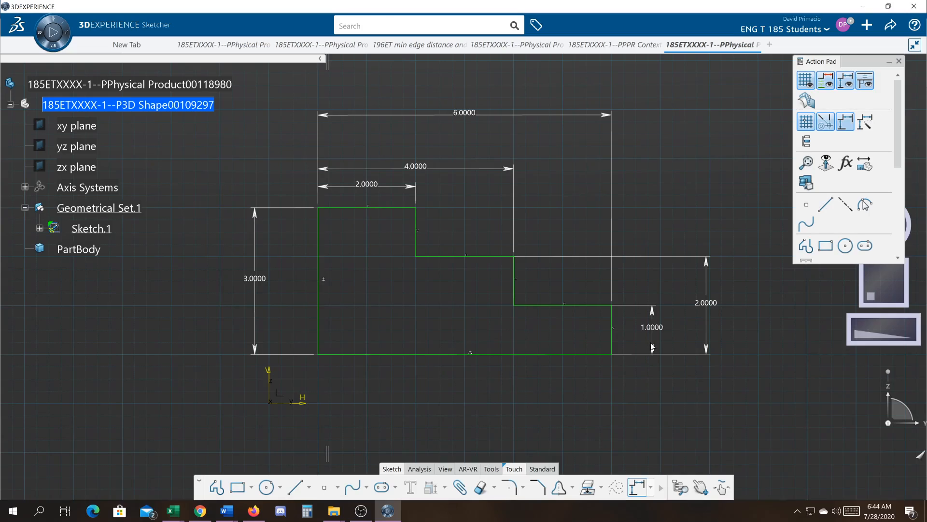
Delete the 3 in overall height dimension.
click(256, 289)
key(Delete)
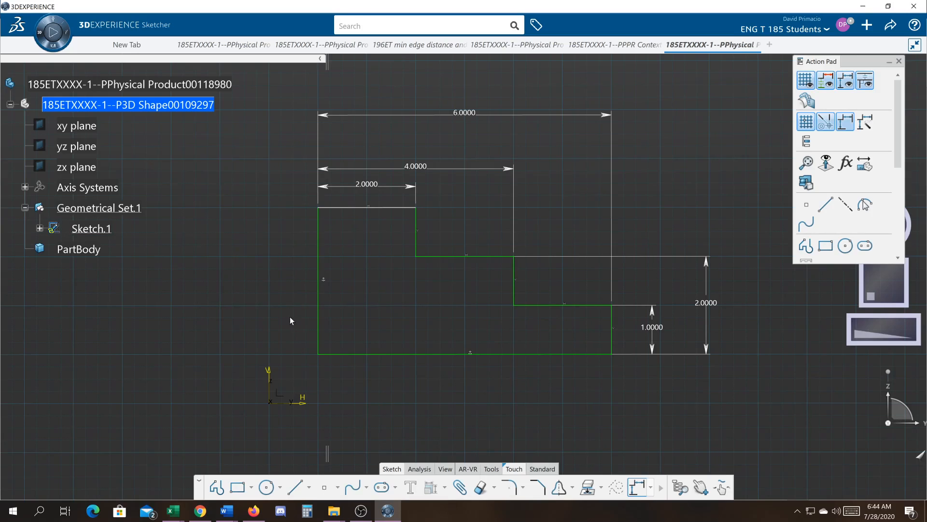
Try to add a redundant length dimension to the profile's bottom line.
click(256, 266)
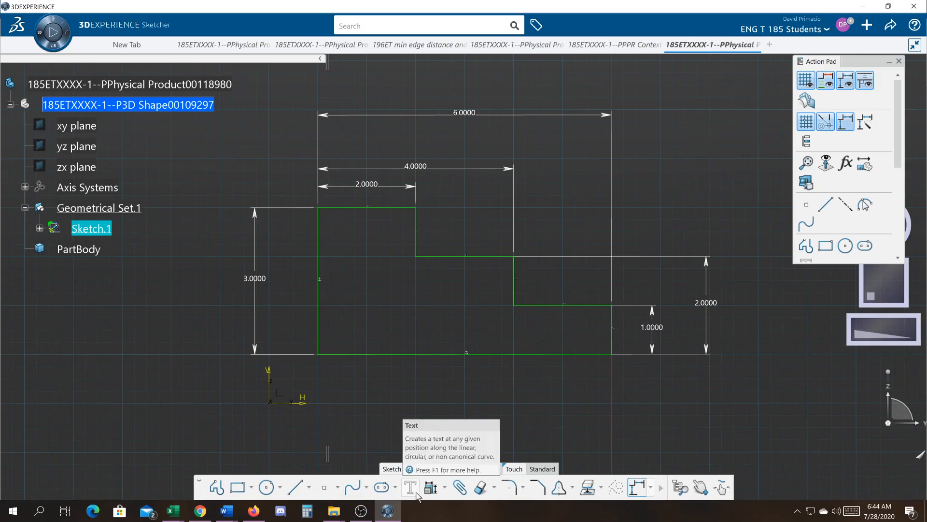
click(431, 487)
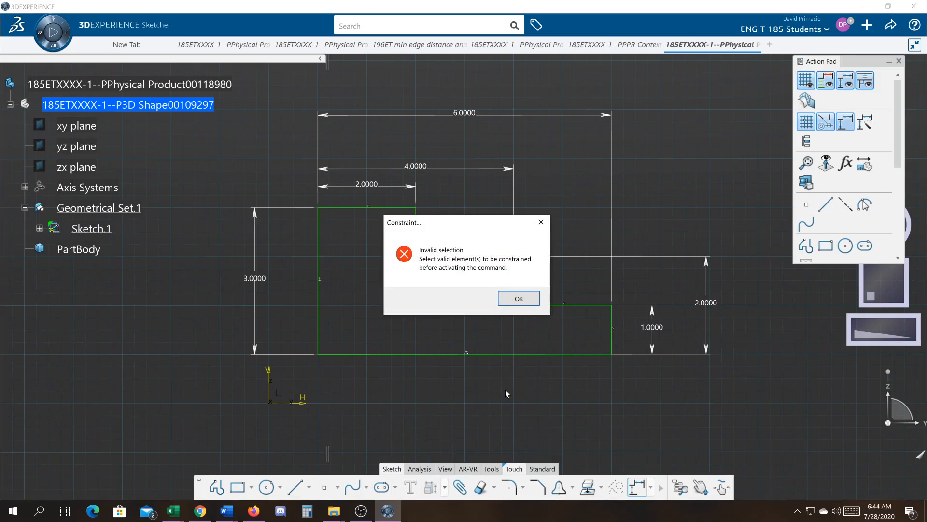
click(519, 298)
click(446, 488)
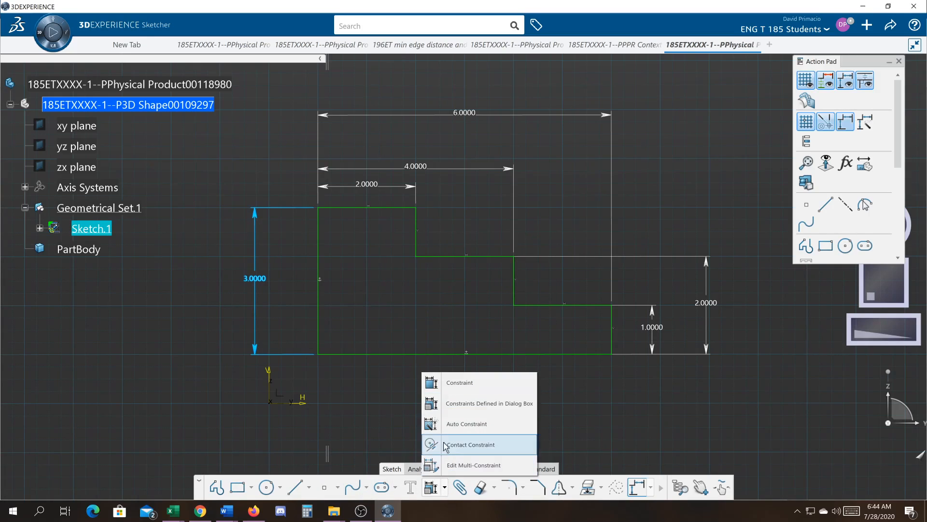
click(445, 387)
click(444, 355)
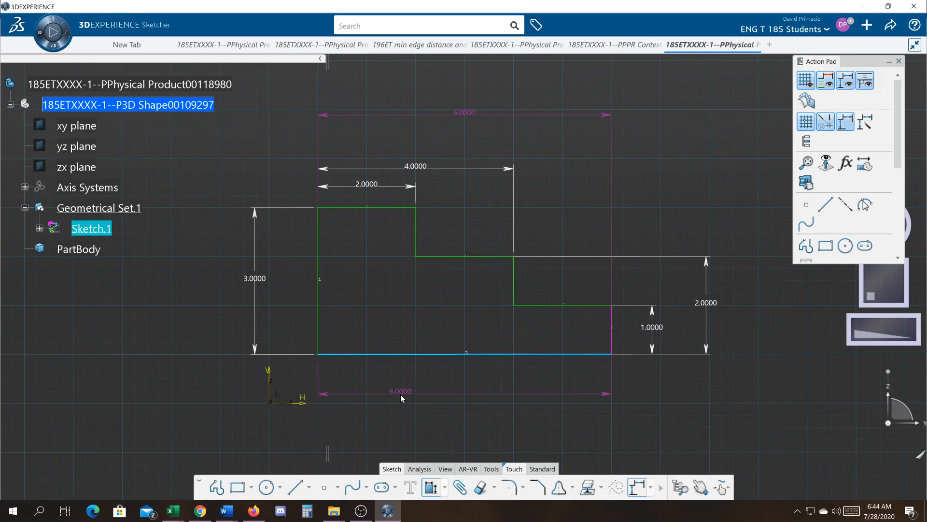
key(Escape)
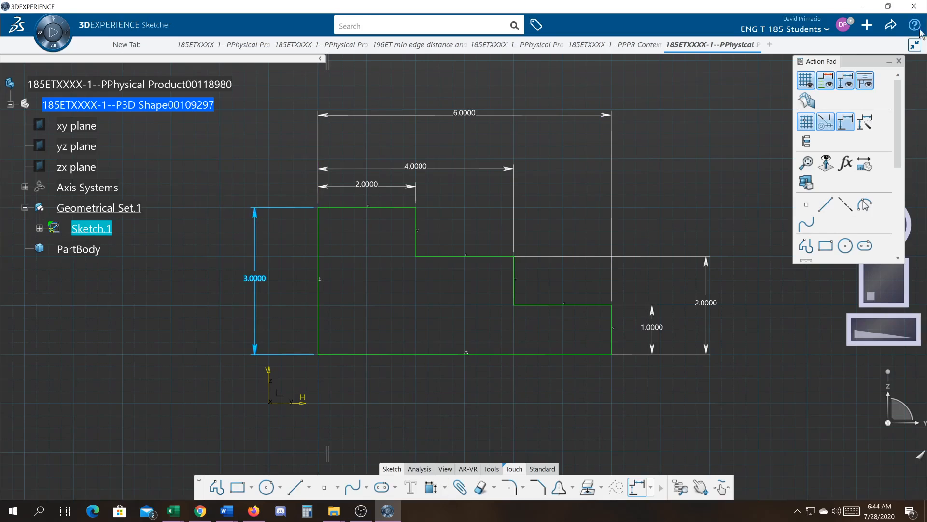
Open the Sketcher legacy preferences and display the diagnosis colors for constrained elements.
click(829, 31)
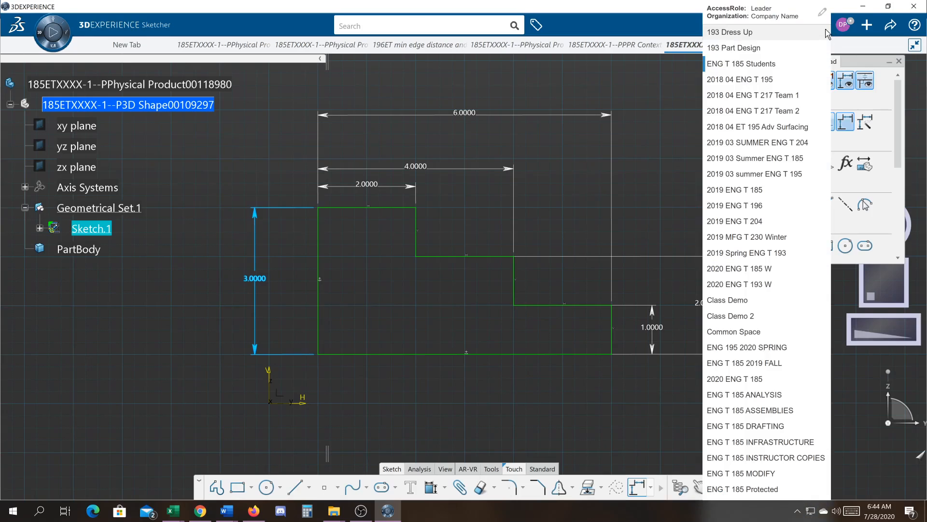
click(843, 25)
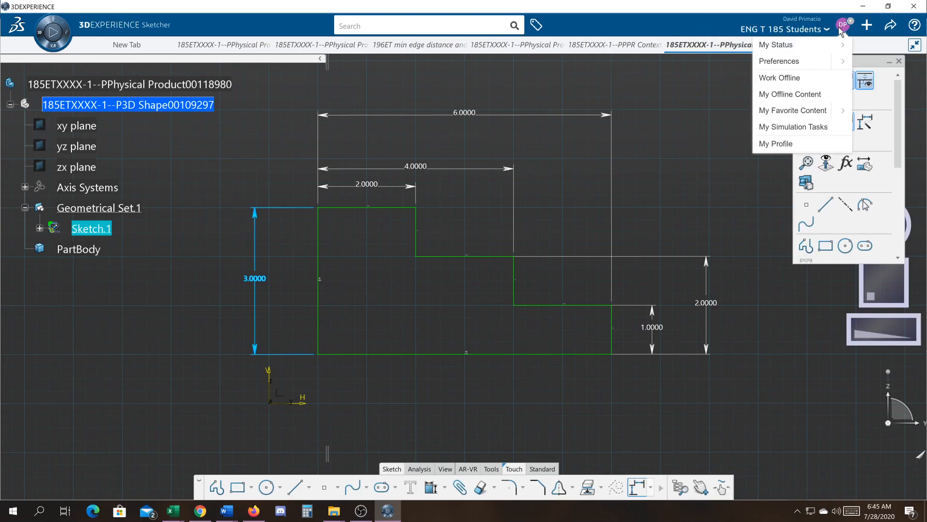
click(848, 61)
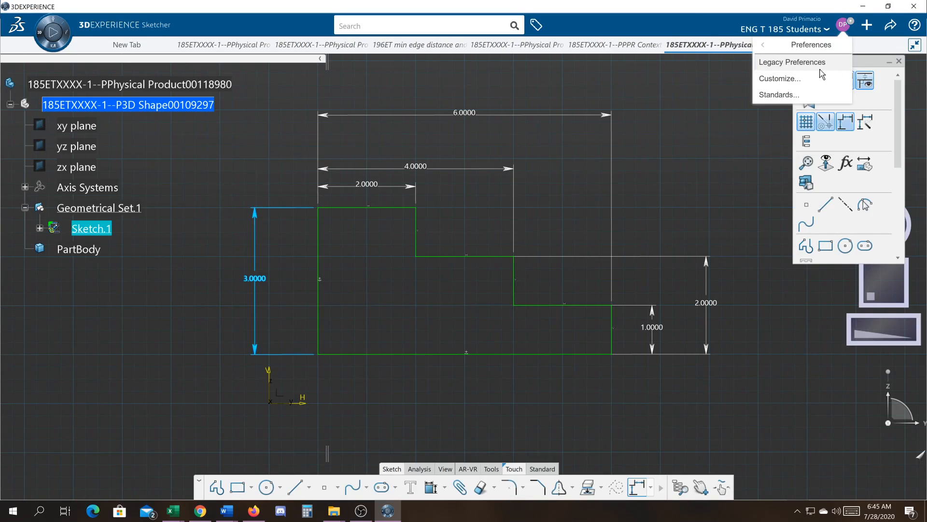
click(807, 61)
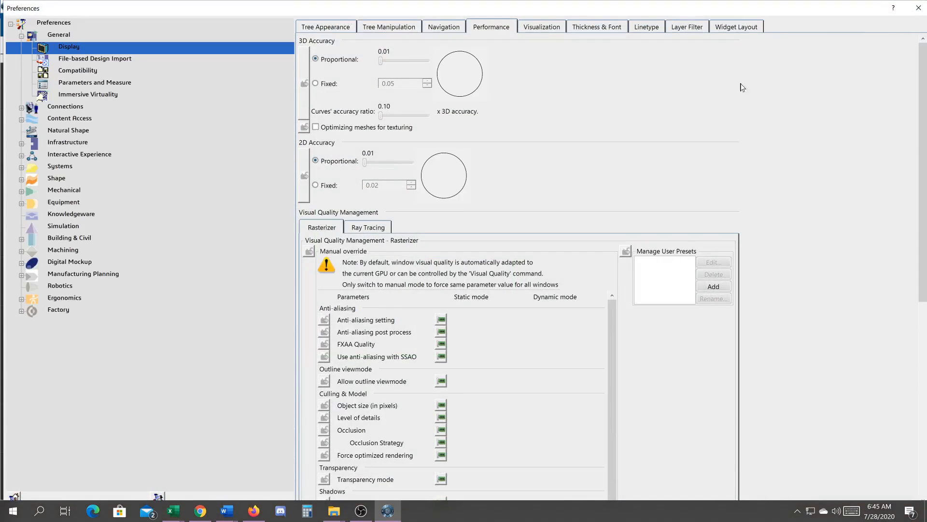
click(74, 193)
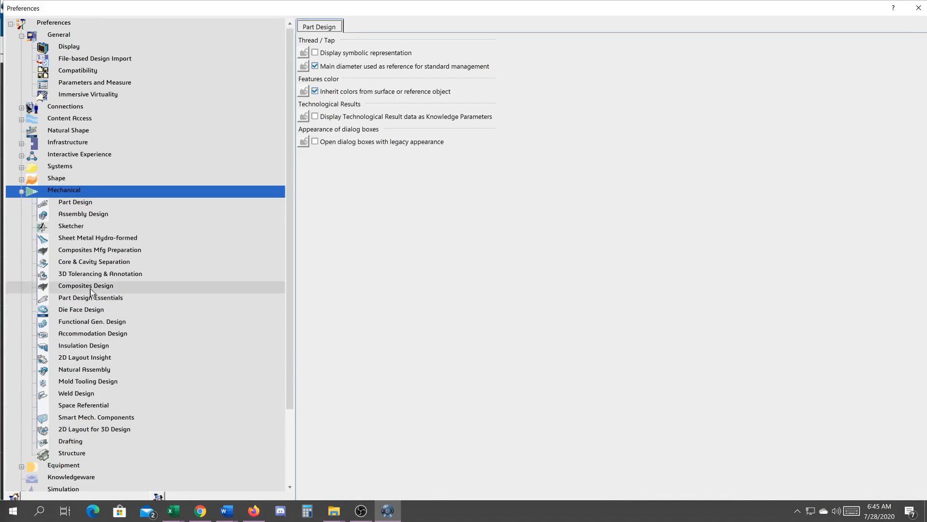
click(79, 230)
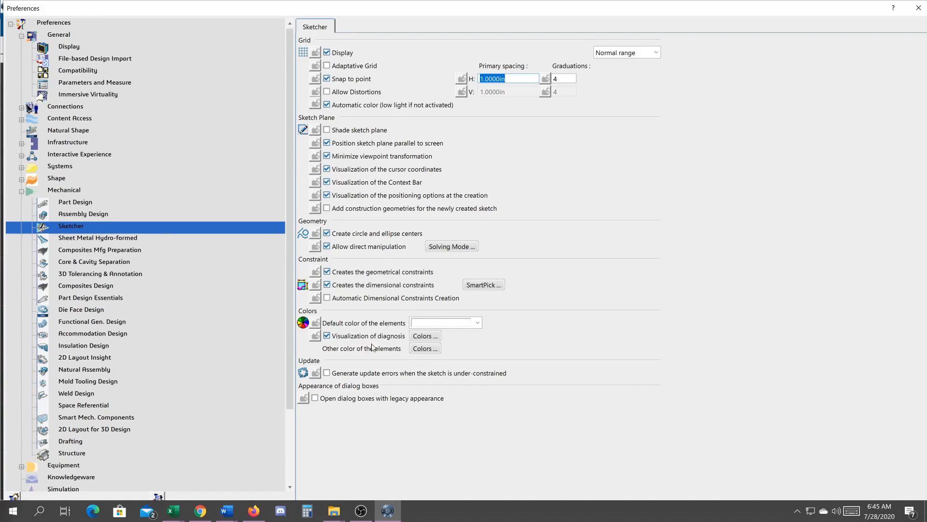
click(421, 337)
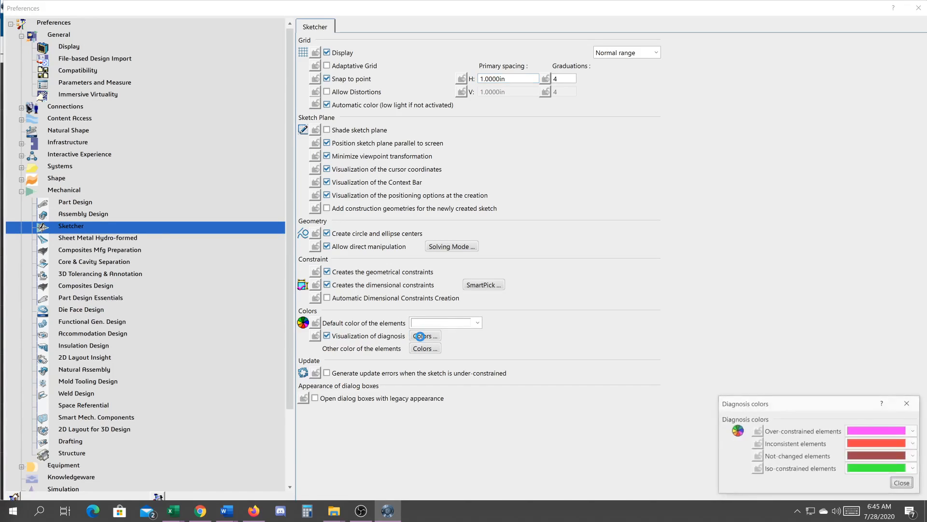
Examine the diagnosis colors for over-constrained, inconsistent, not-changed and iso-constrained elements, and close the preferences without changing them.
drag(809, 409, 720, 234)
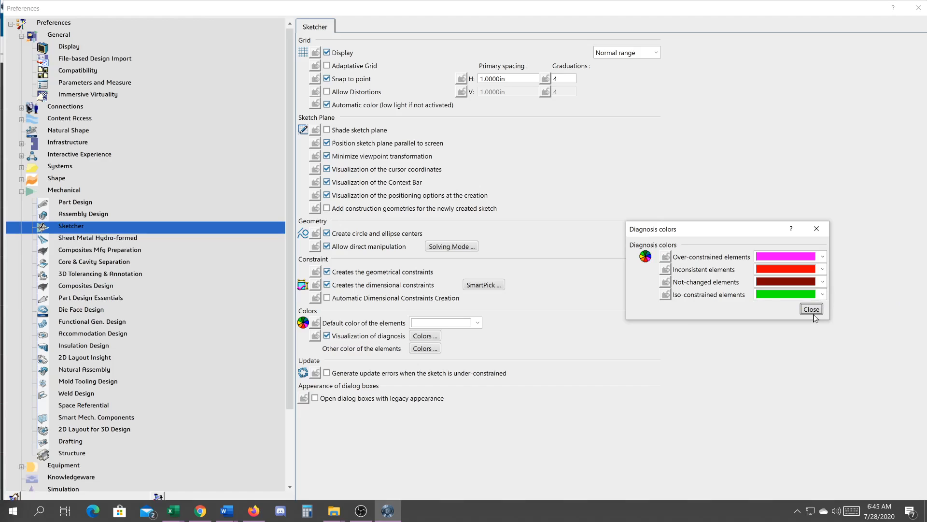
click(812, 309)
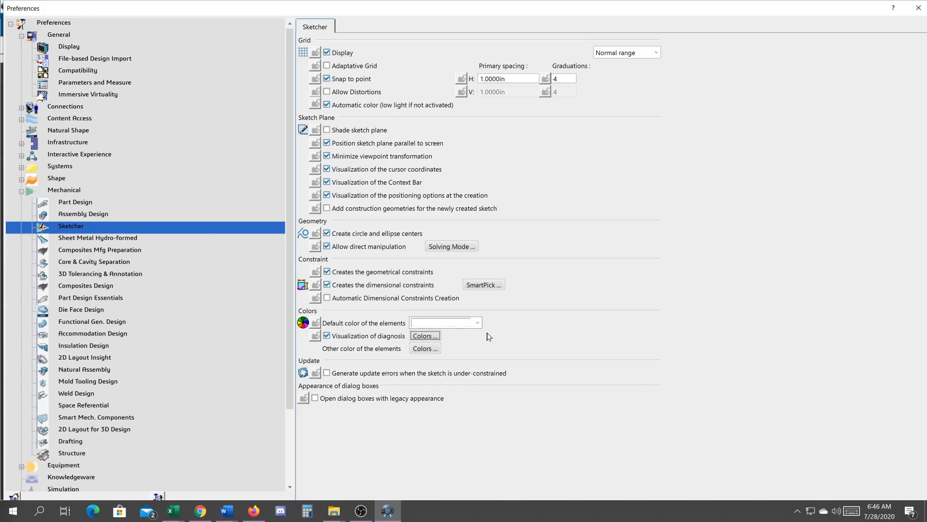
click(425, 336)
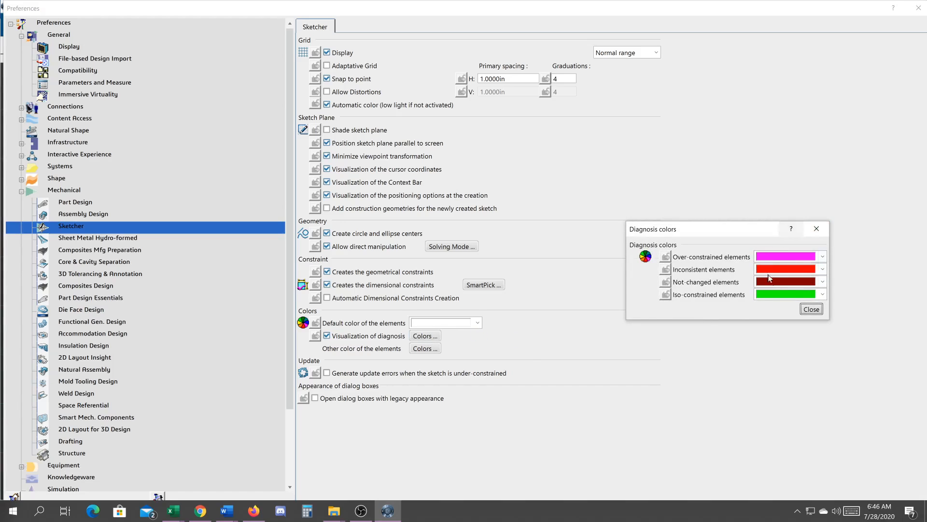
click(812, 312)
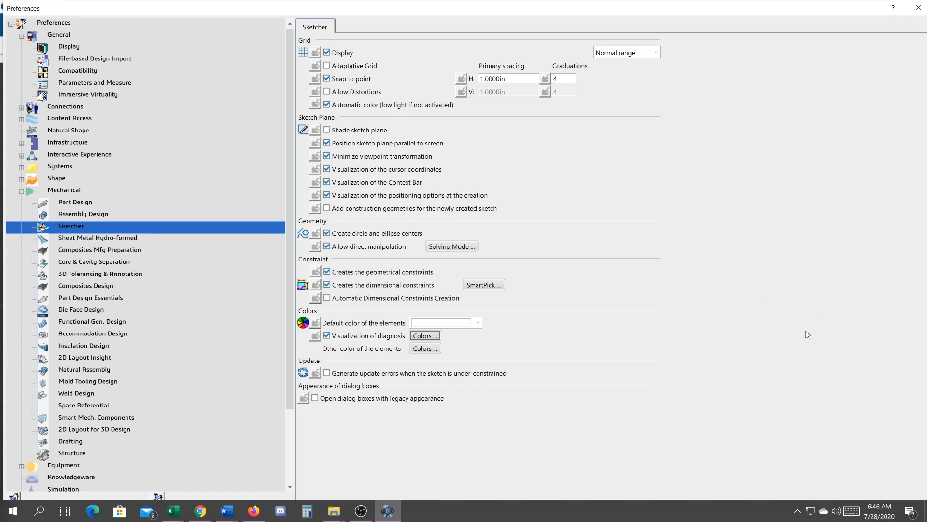
click(431, 340)
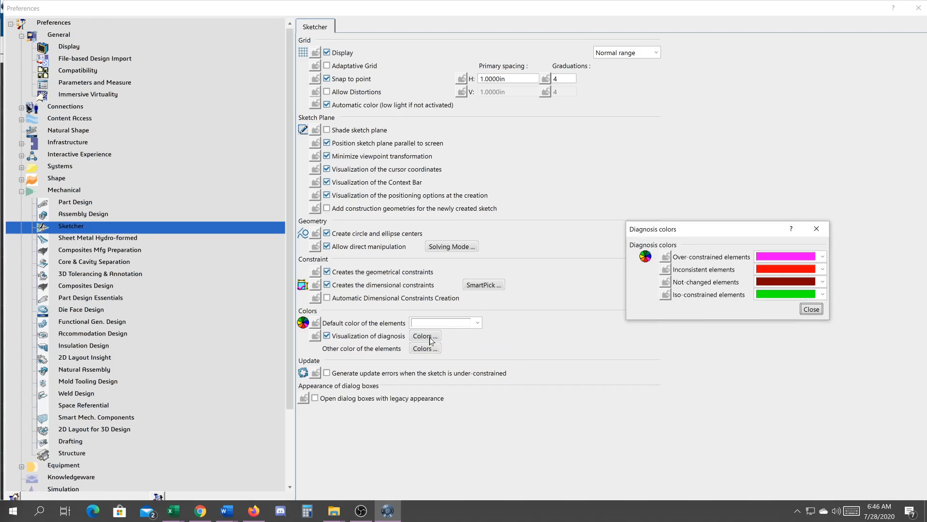
click(778, 293)
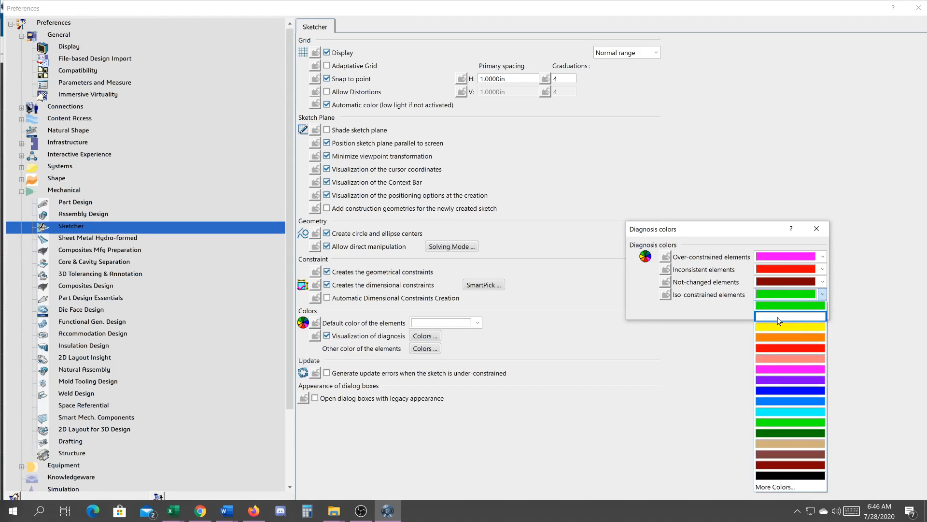
click(605, 364)
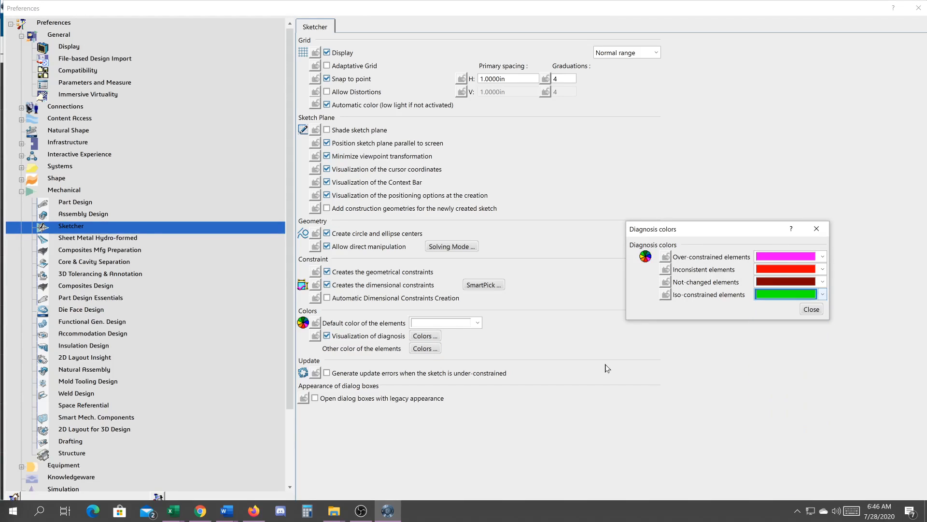
click(808, 309)
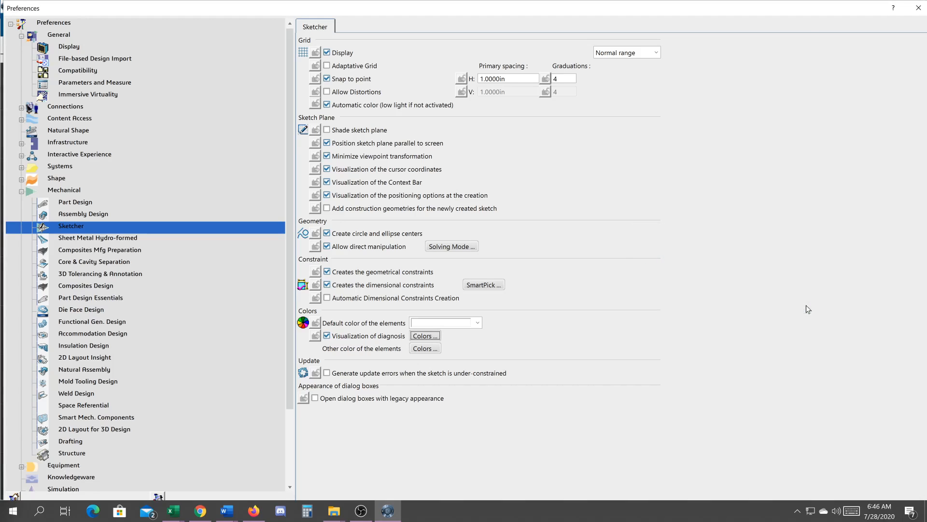
click(918, 8)
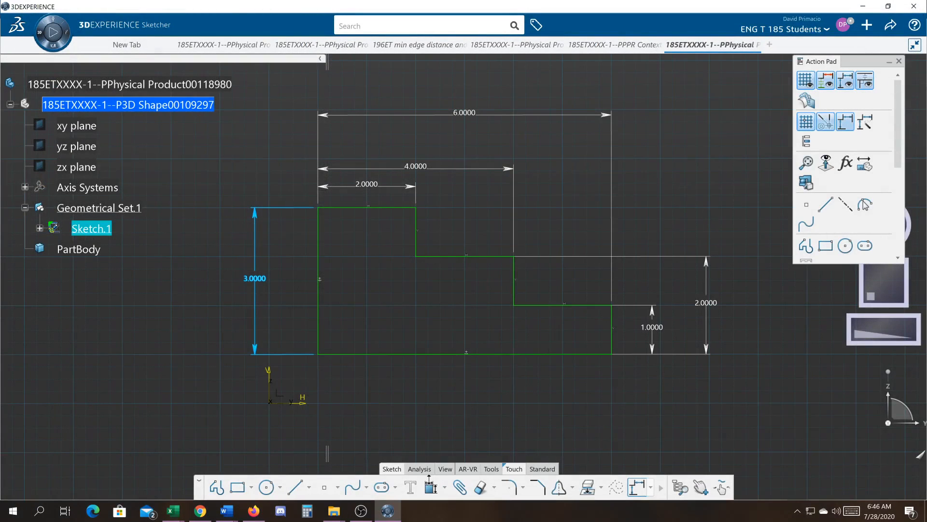
Check the sketch's solving status before and after deleting the 3 in overall height dimension.
click(429, 469)
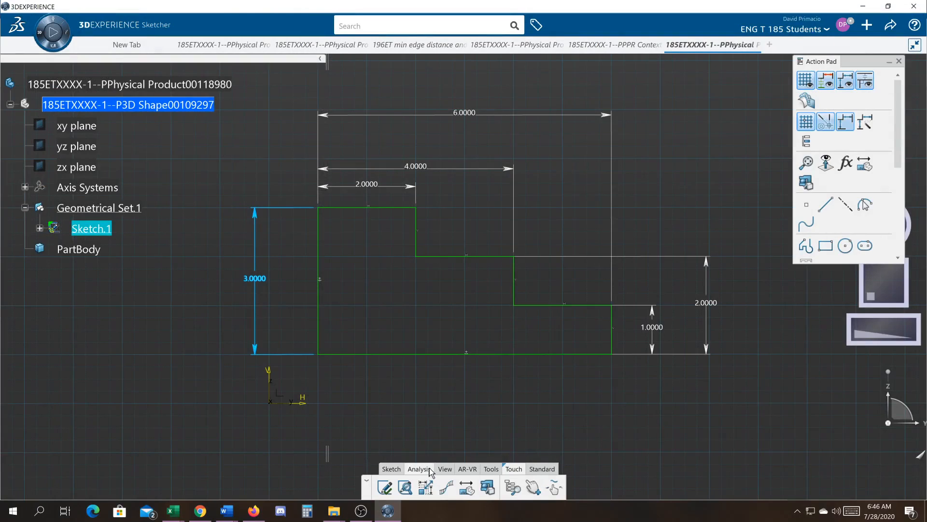
click(386, 488)
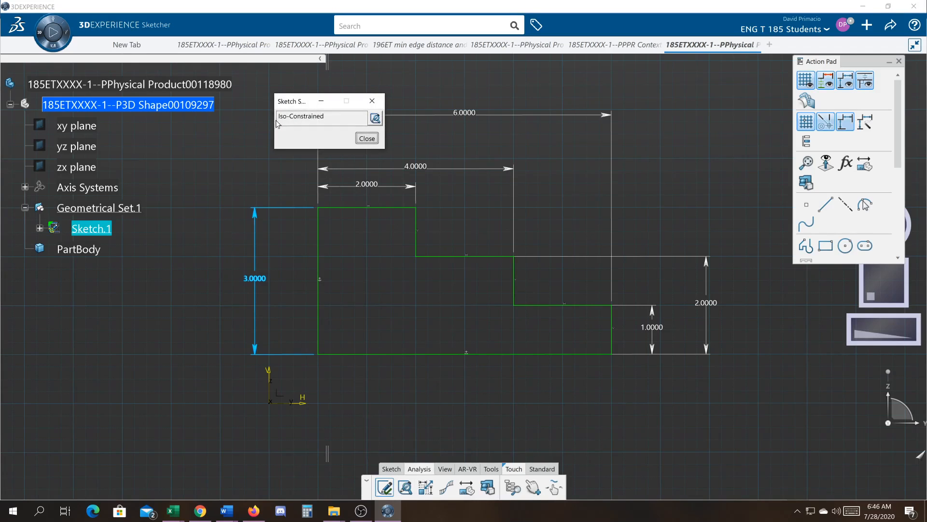
drag(307, 104, 233, 135)
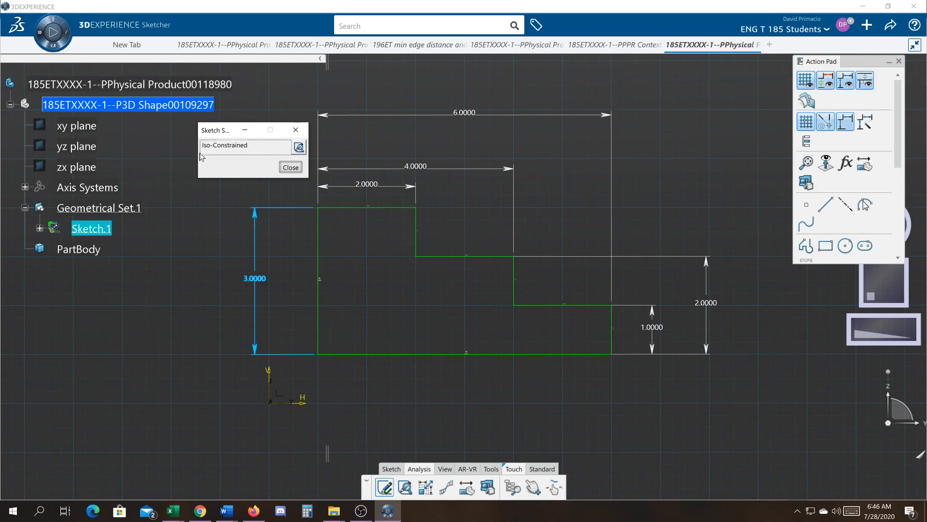
click(291, 167)
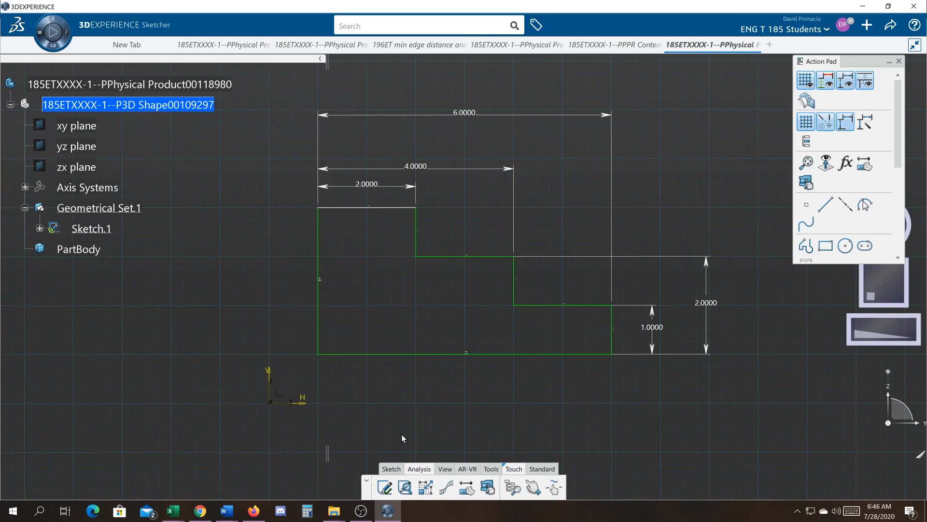
click(383, 488)
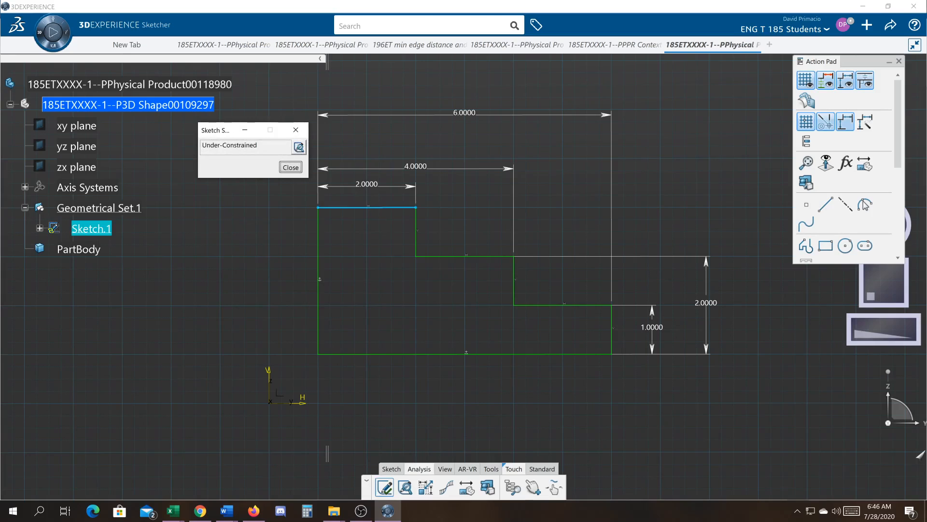
click(290, 167)
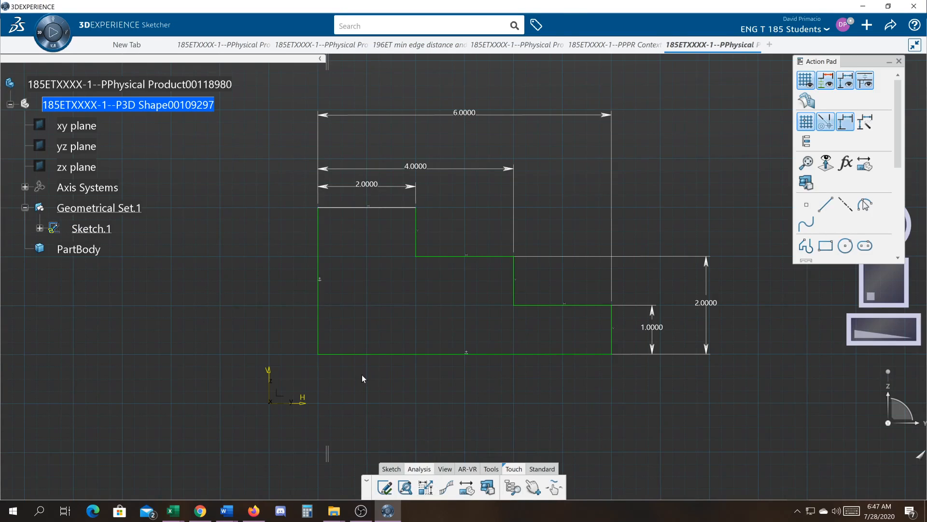
Add a 3 in height dimension between the profile's top and bottom lines, placed outside its tall vertical side.
click(392, 469)
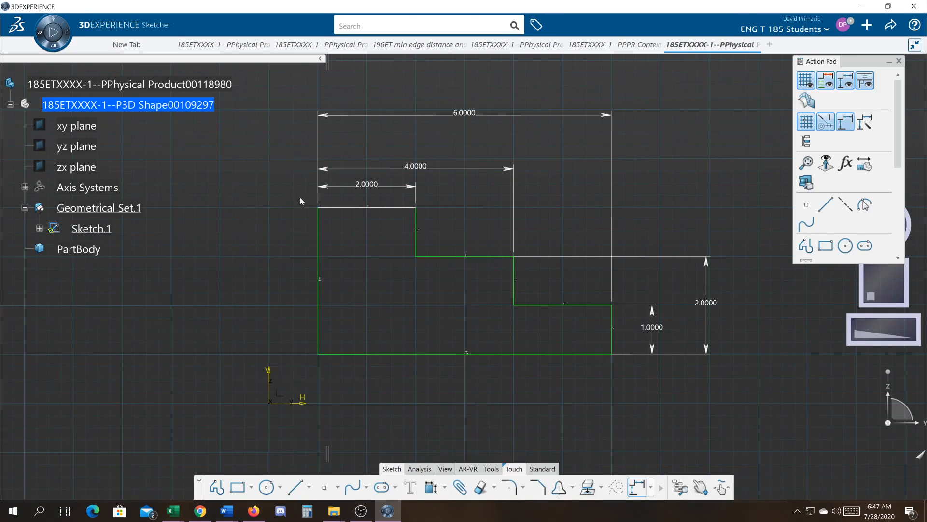
click(333, 209)
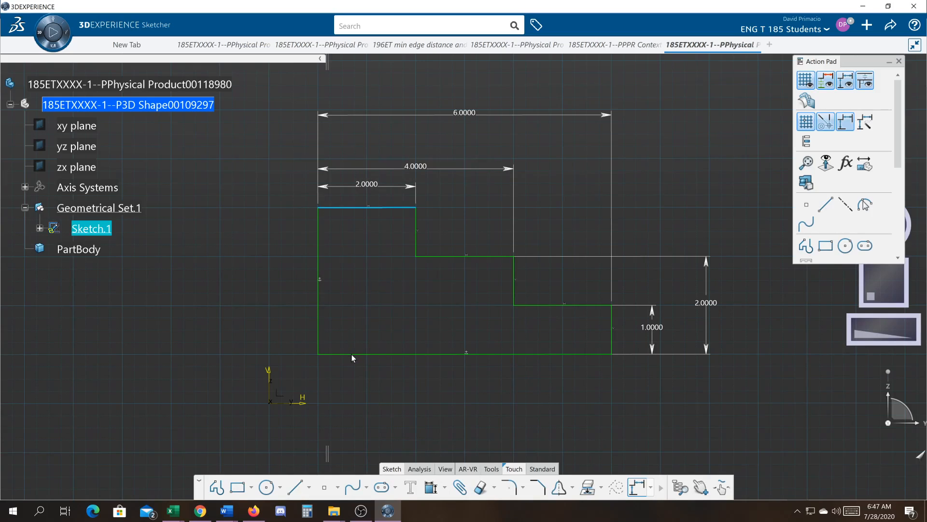
click(413, 355)
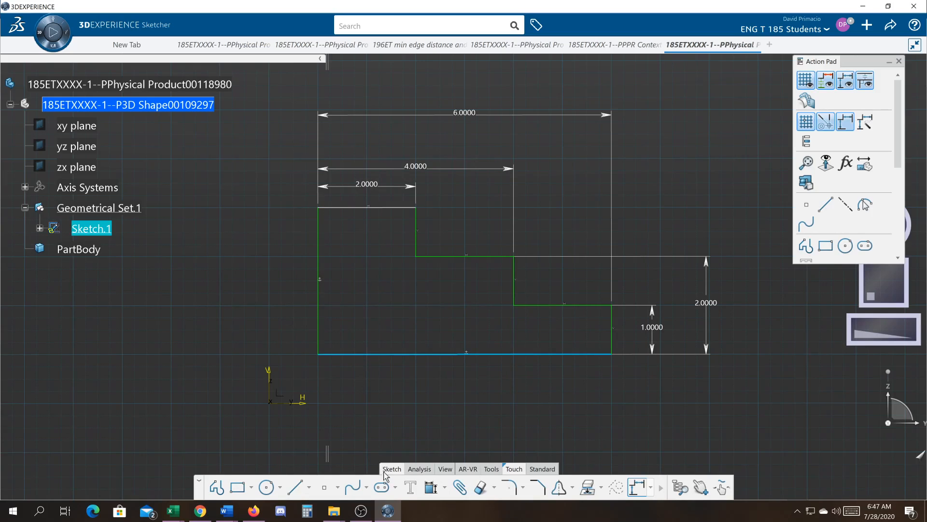
click(431, 486)
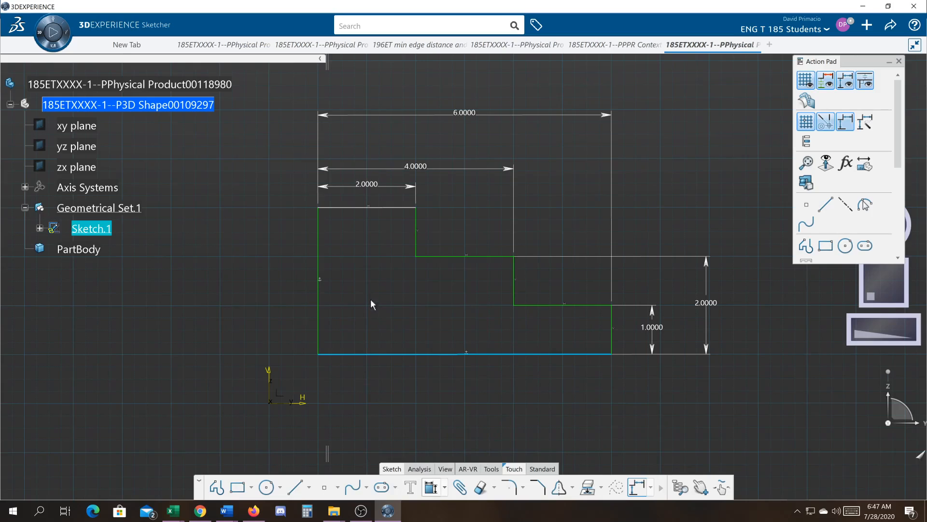
click(351, 207)
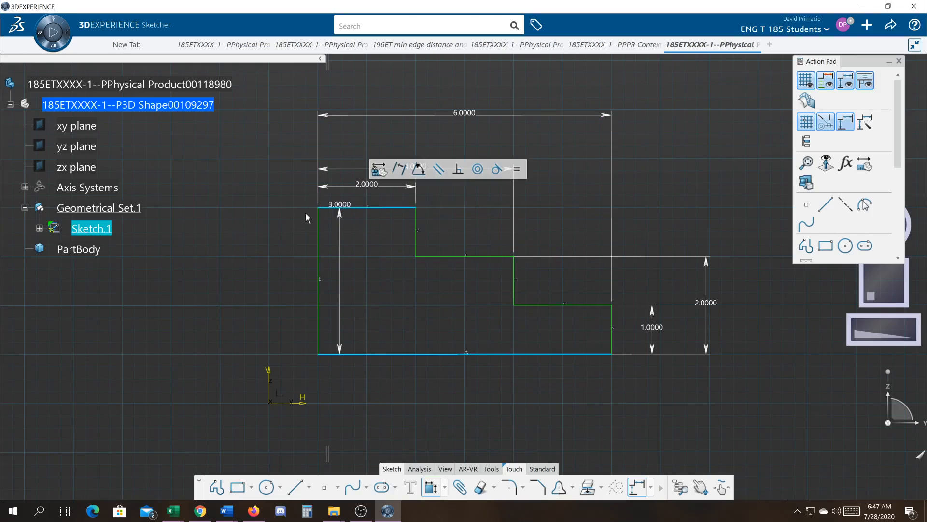
click(254, 270)
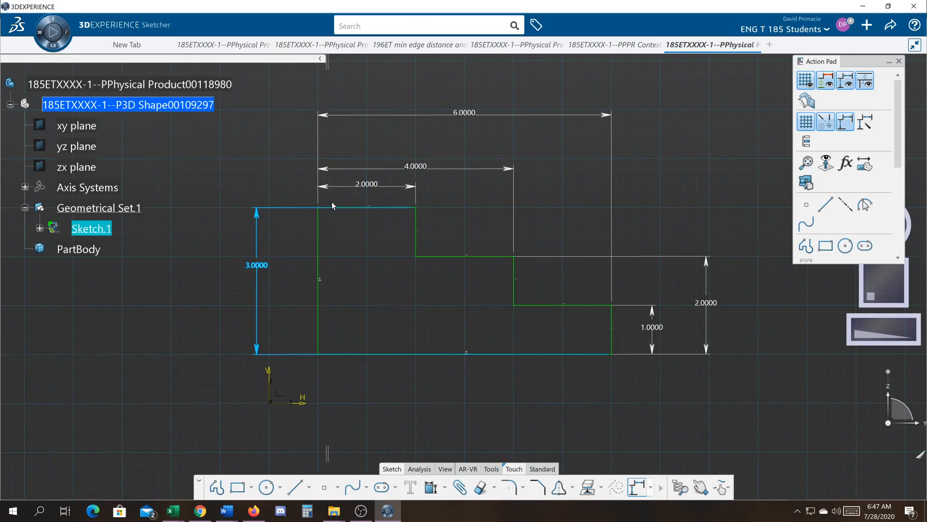
click(345, 231)
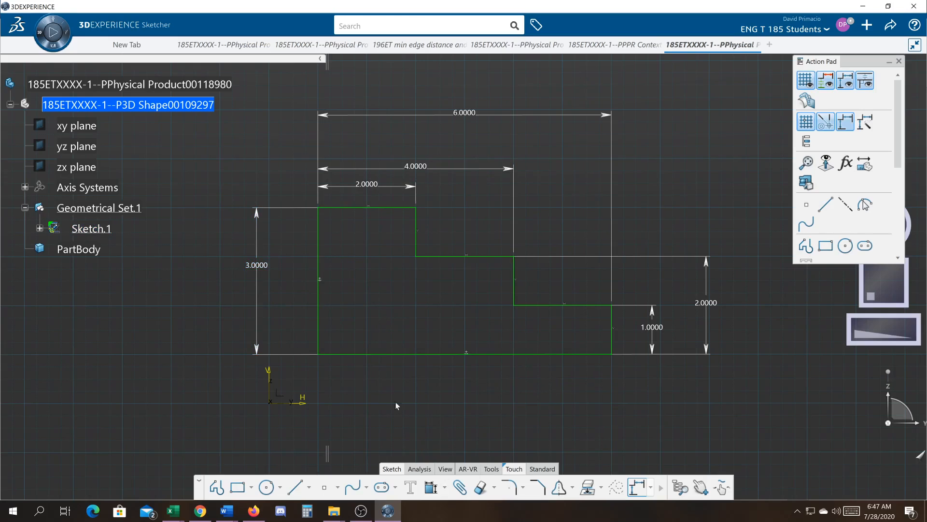
Check the solving status of the fully dimensioned sketch.
click(417, 469)
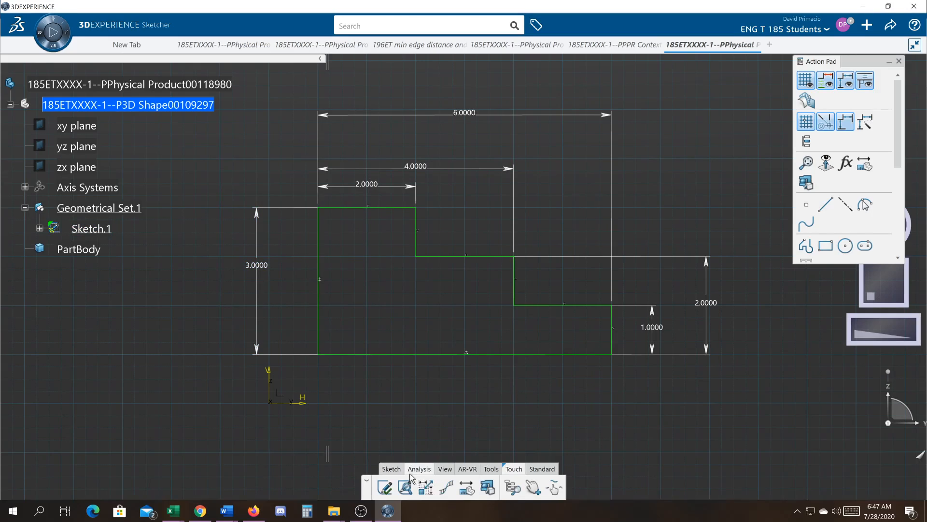
click(386, 488)
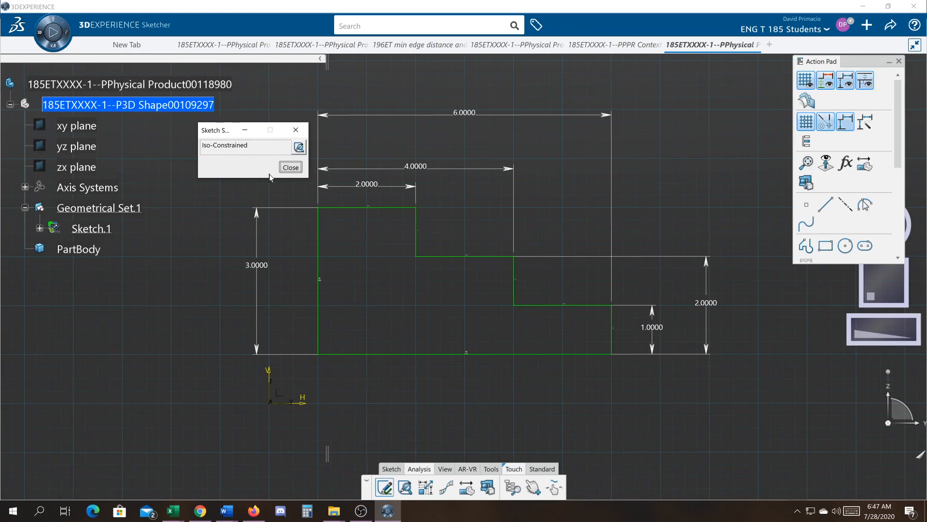
click(290, 167)
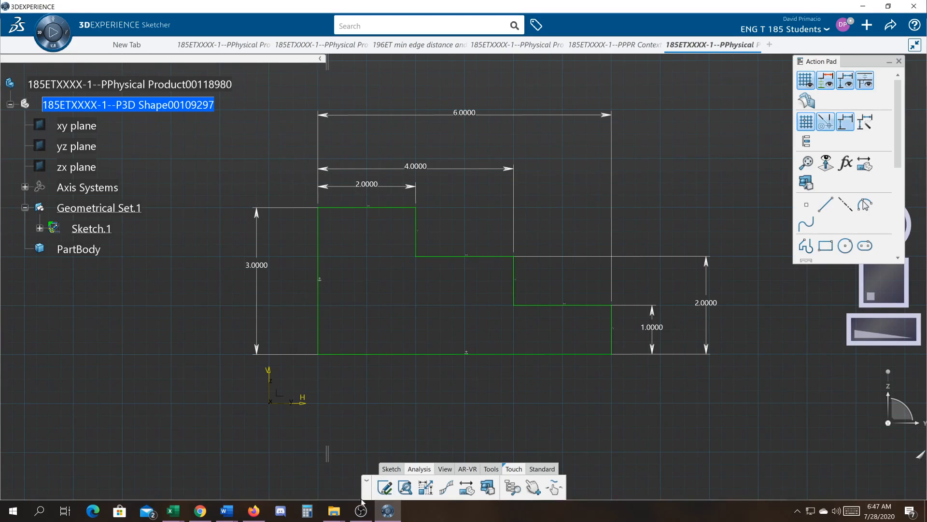
Run Sketch Analysis and highlight the implicit profile to inspect whether its geometry is closed.
click(405, 487)
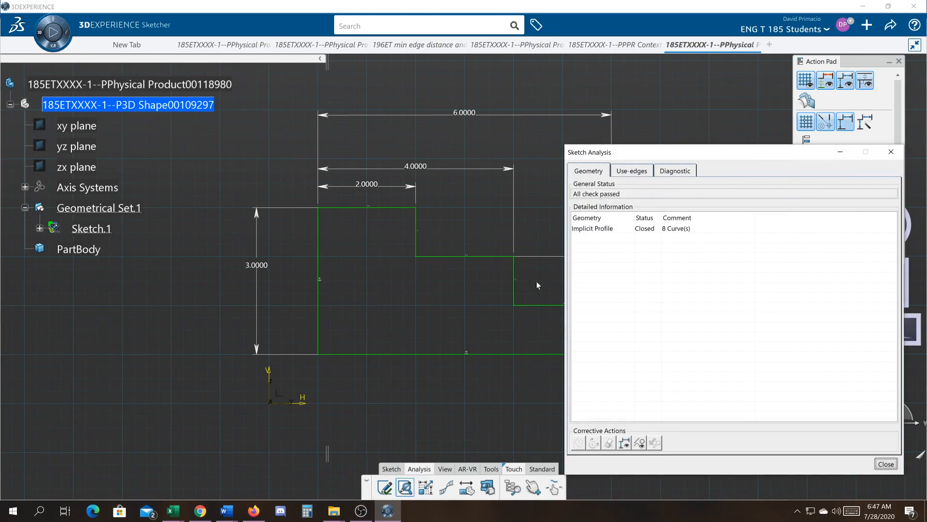
click(588, 229)
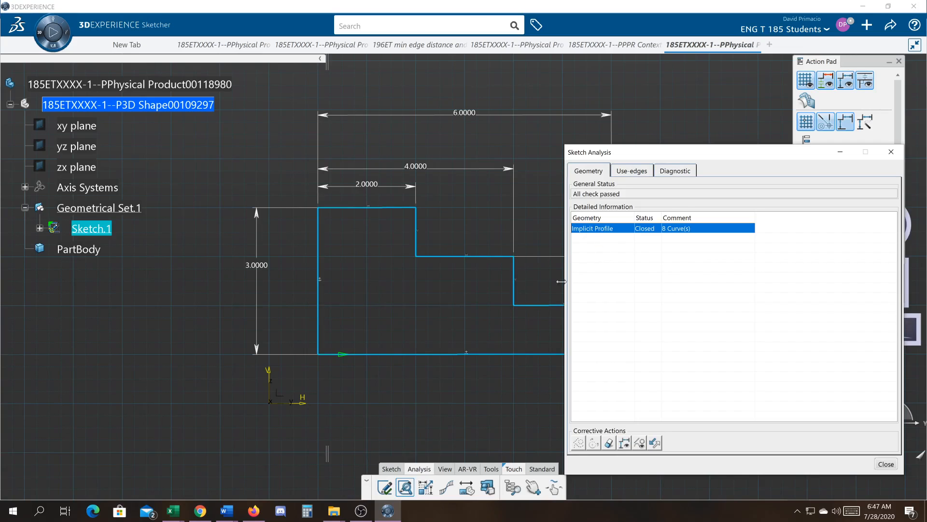
mouse_move(342, 315)
middle_down()
mouse_move(263, 320)
mouse_move(273, 317)
middle_up()
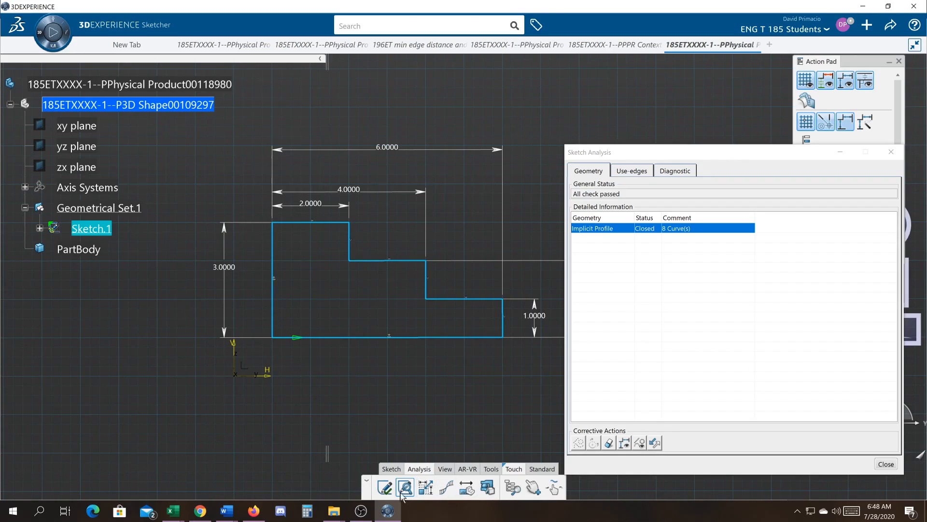
Check the sketch's solving status again while viewing the whole dimensioned profile.
click(384, 488)
mouse_move(351, 327)
middle_down()
mouse_move(378, 353)
mouse_move(377, 343)
middle_up()
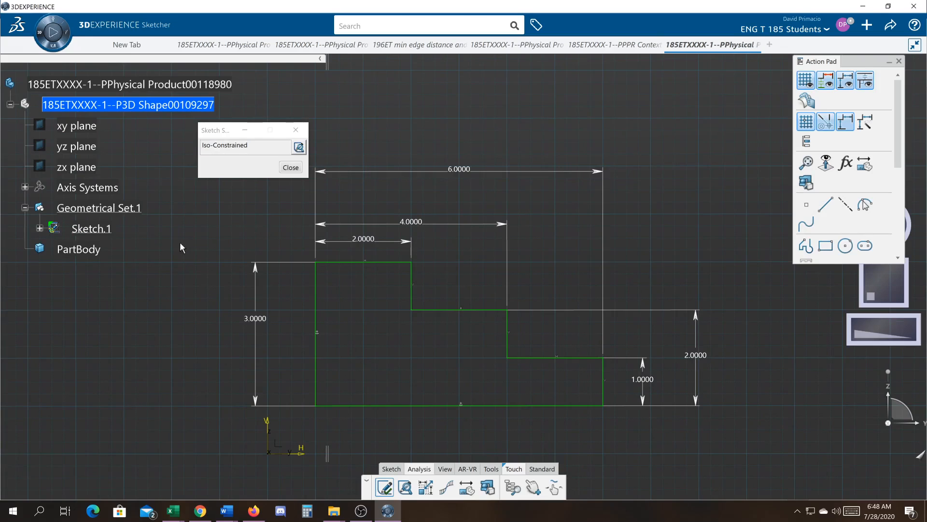
middle_drag(182, 247, 185, 260)
drag(219, 203, 643, 444)
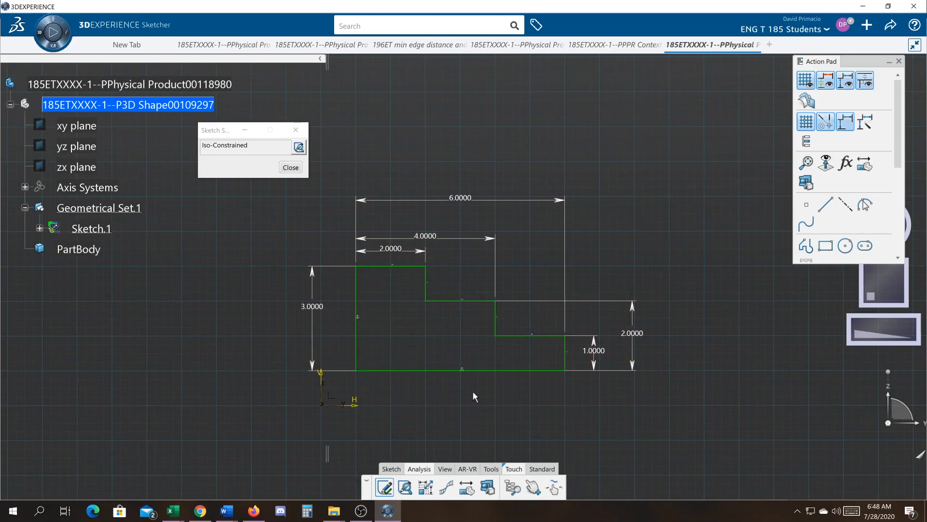
click(385, 486)
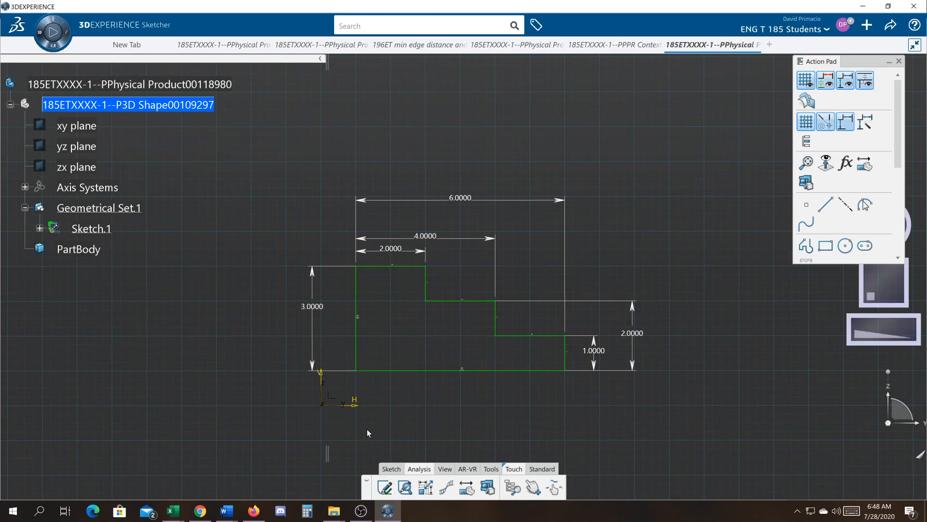
Undo the dimension edits, fixed datum lines and Auto Constraint until the stepped profile has no dimensions.
key(ctrl+z)
key(ctrl+z)
key(ctrl+z)
key(ctrl+z)
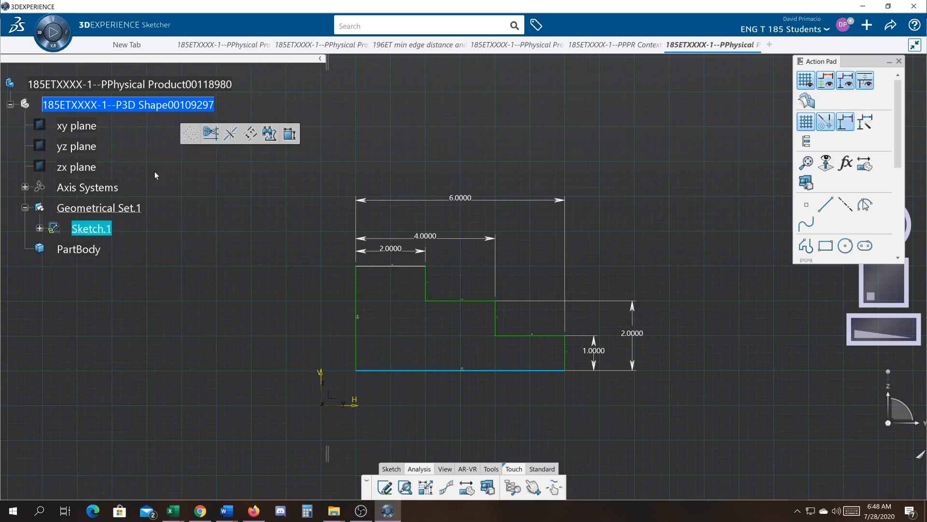
key(ctrl+z)
key(ctrl+z)
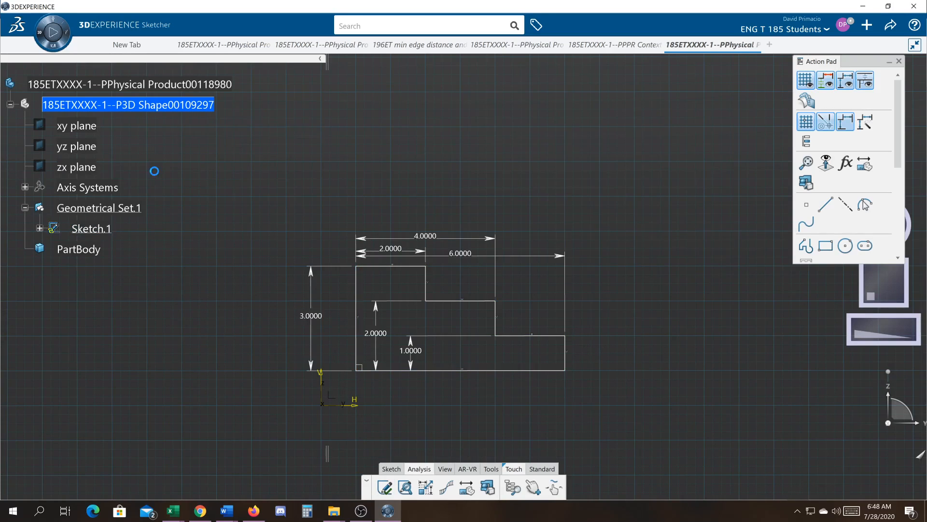
click(221, 302)
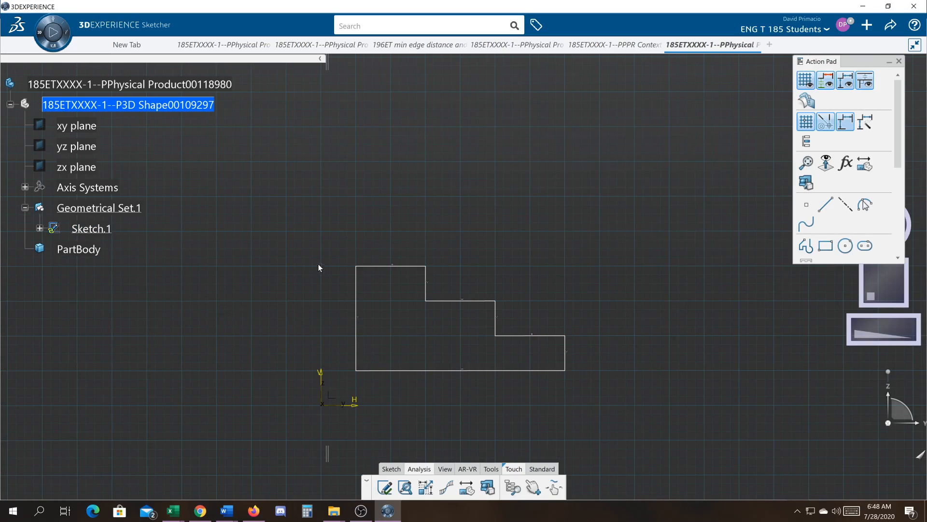
Select the entire stepped profile by running Auto Search from its tallest vertical edge.
right_click(357, 290)
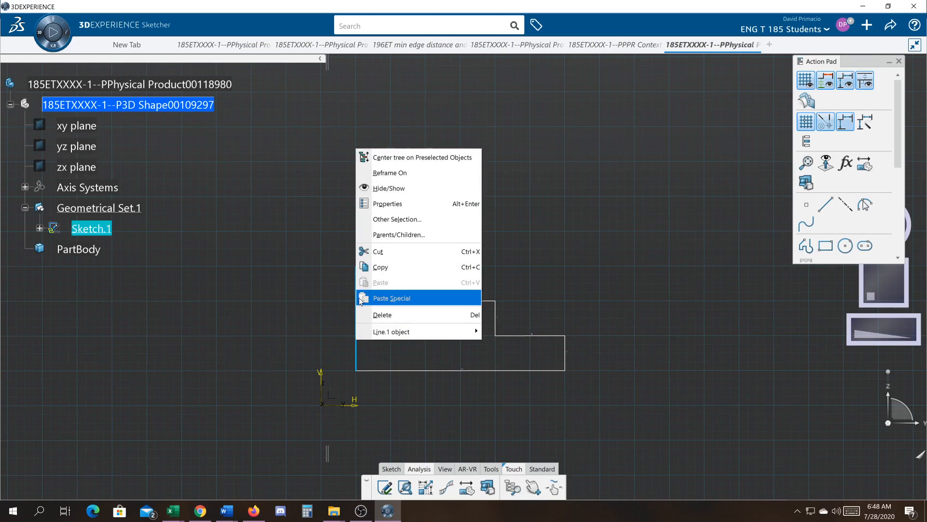
mouse_move(377, 331)
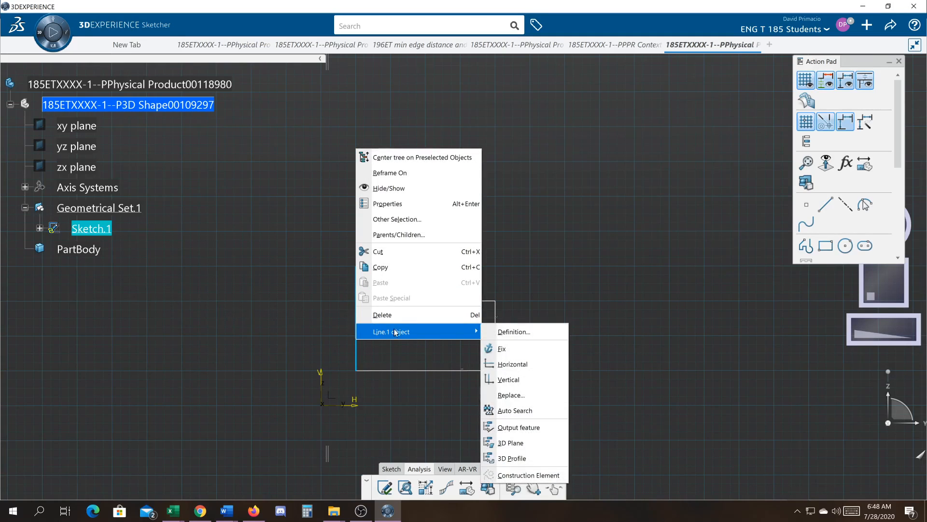
click(513, 411)
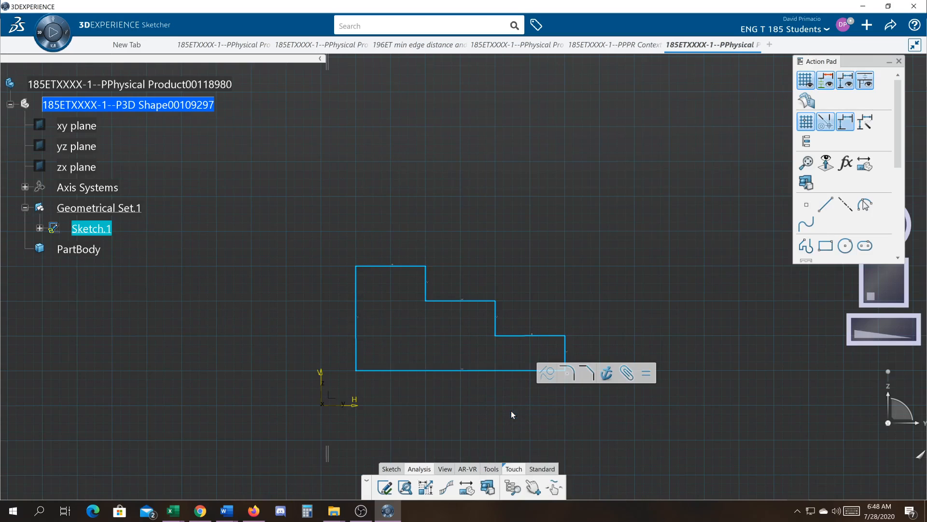
middle_drag(446, 400, 427, 345)
scroll(427, 338, up, 2)
mouse_move(421, 292)
middle_down()
mouse_move(460, 331)
mouse_move(553, 348)
middle_up()
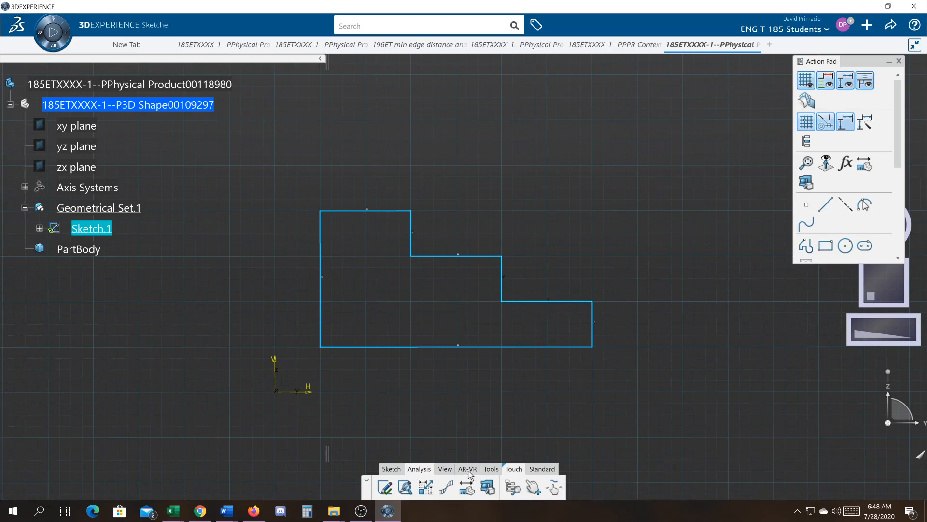
Apply Auto Constraint to the selected profile in Stacked mode, with the tallest vertical edge and the base line as reference elements.
click(399, 469)
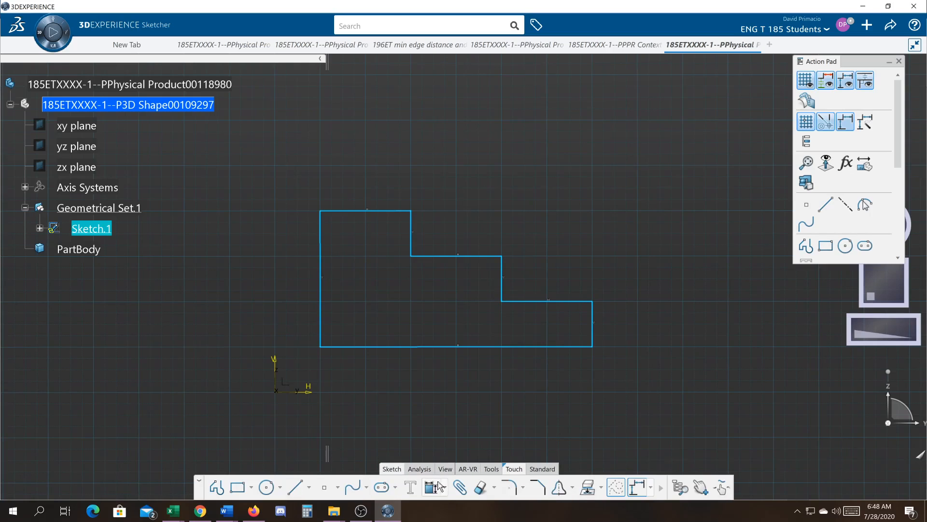
click(444, 488)
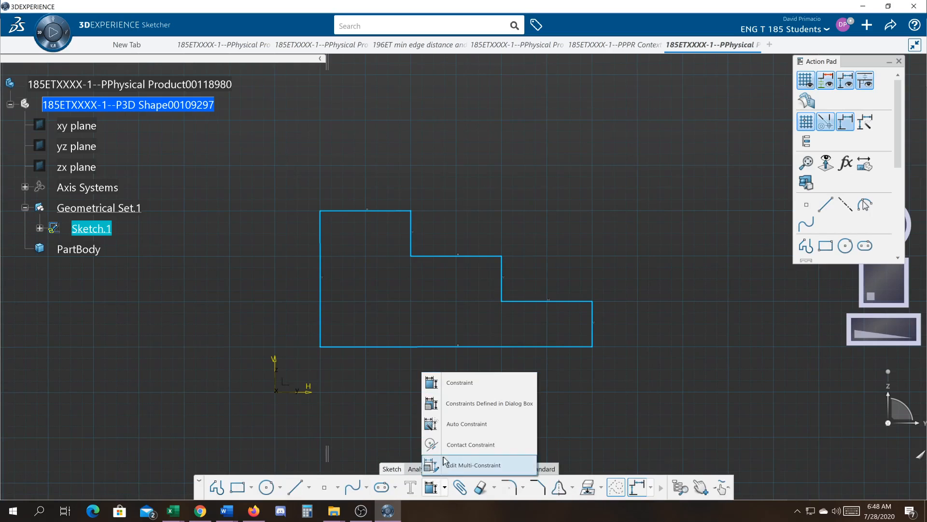
click(446, 430)
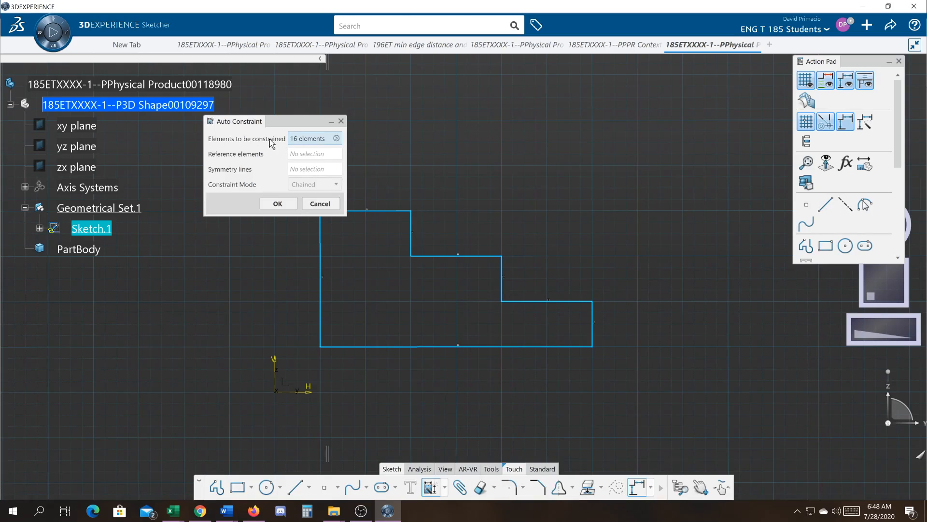
middle_drag(314, 251, 367, 253)
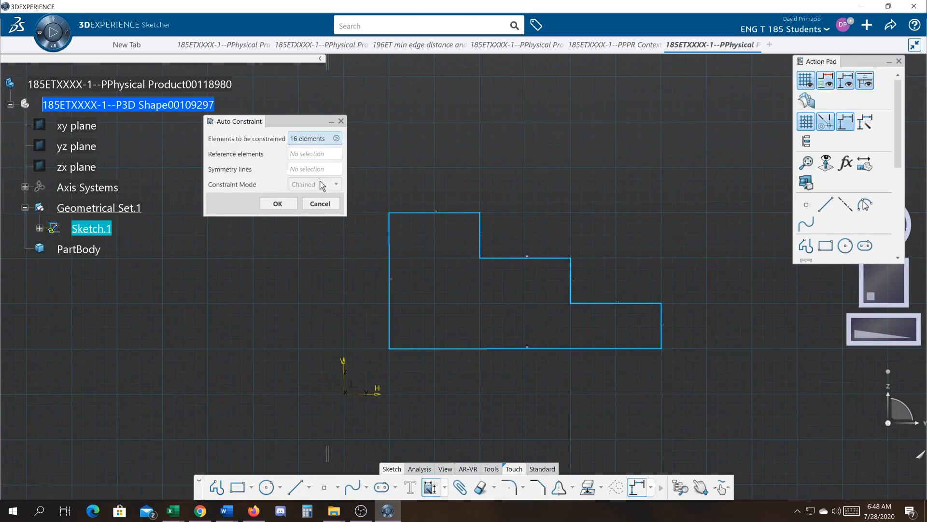
click(309, 154)
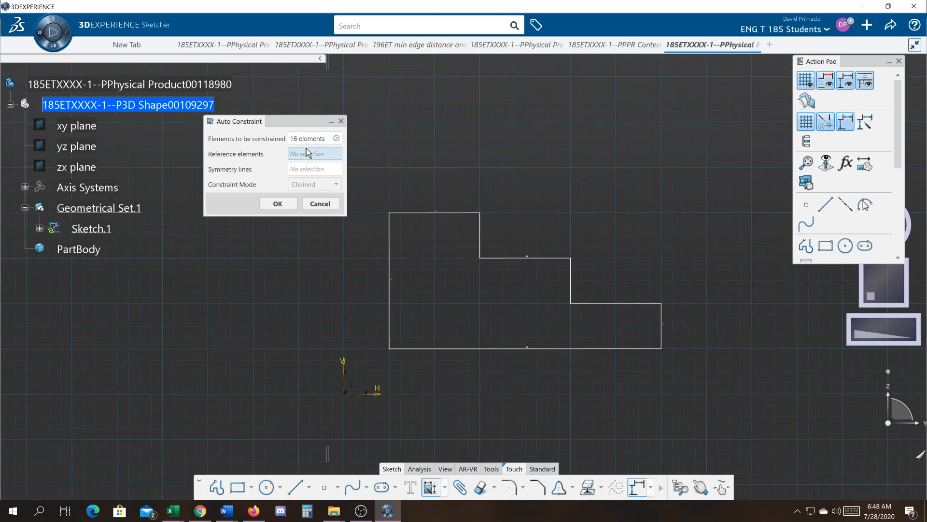
click(390, 253)
click(433, 350)
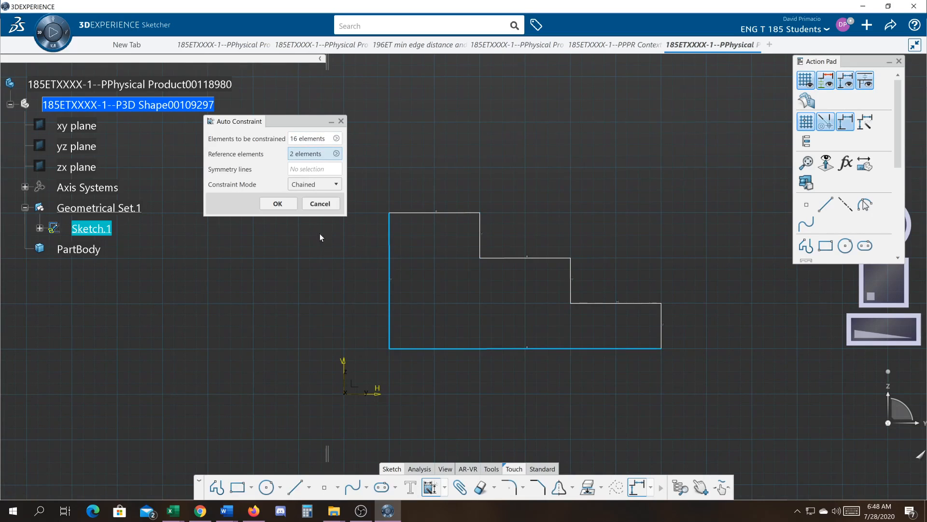
click(303, 185)
click(302, 208)
click(274, 206)
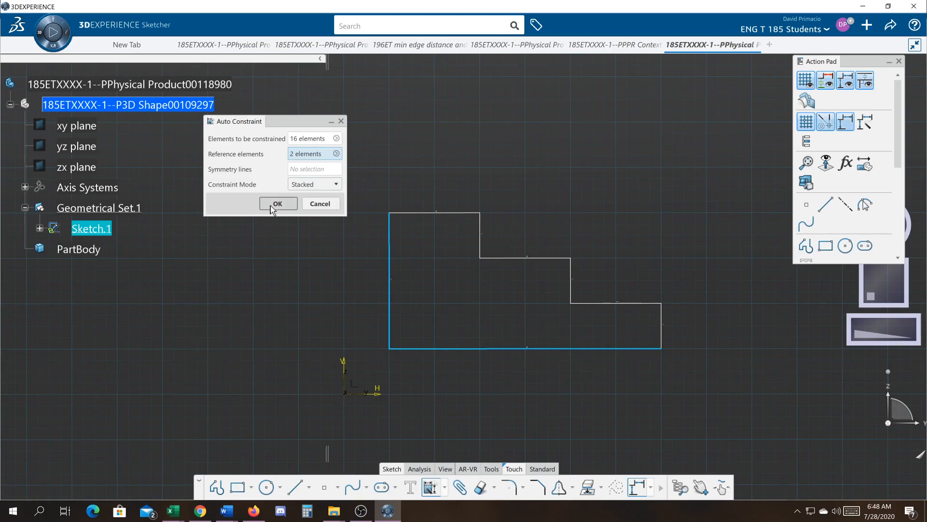
Try fixing the profile's base line and tallest vertical edge together, and undo the fix.
click(420, 348)
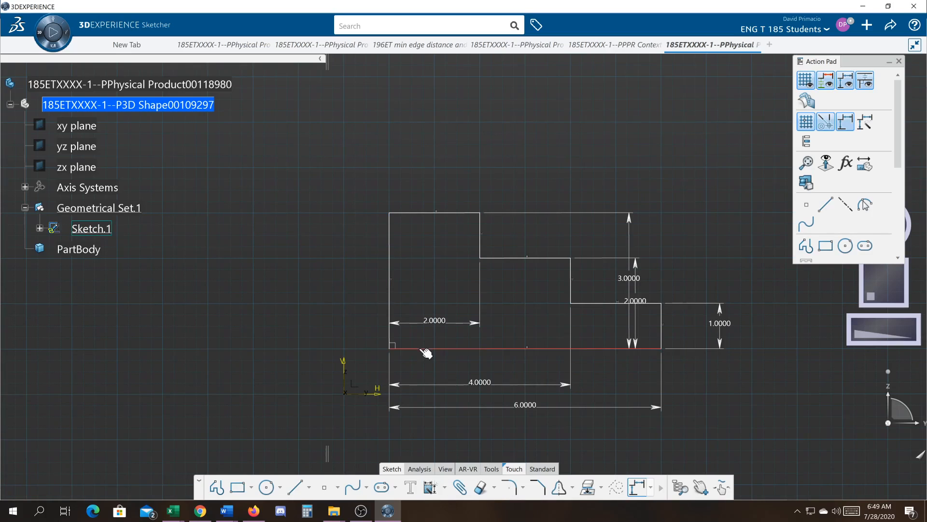
ctrl+click(394, 312)
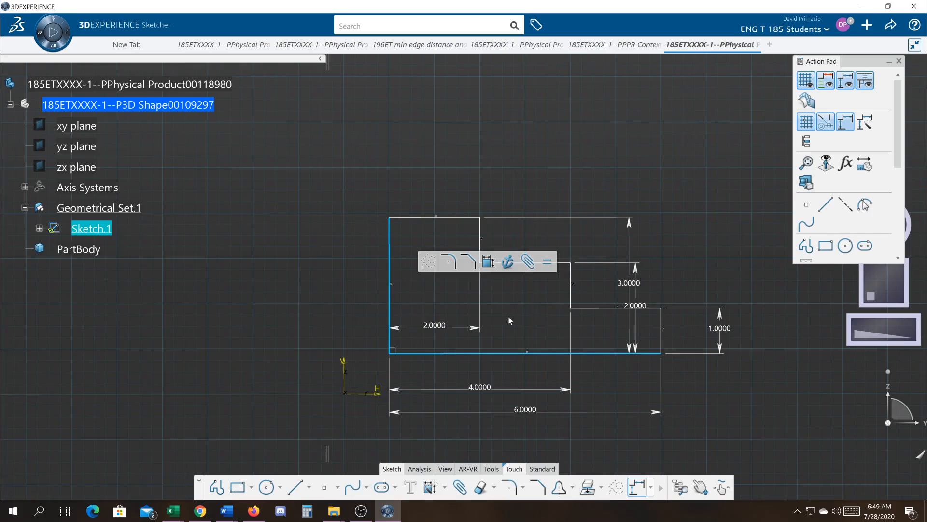
click(507, 261)
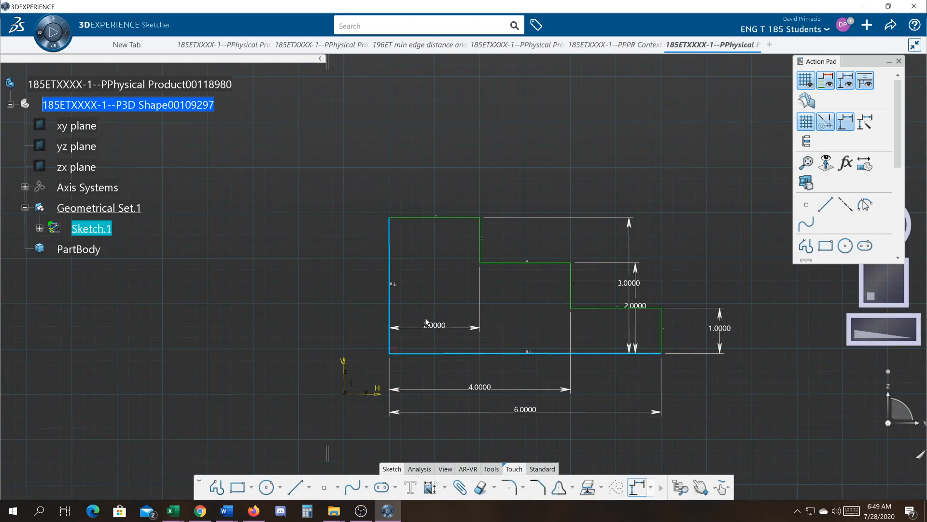
key(ctrl+z)
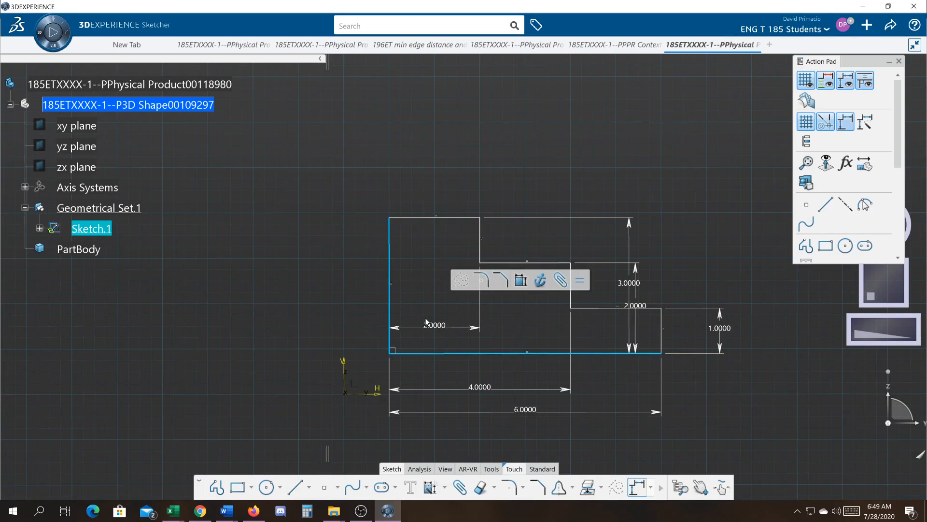
Define a Fix constraint on the two reference lines through Constraint Definition, and remove their Perpendicular, Horizontal and Vertical constraints.
click(445, 487)
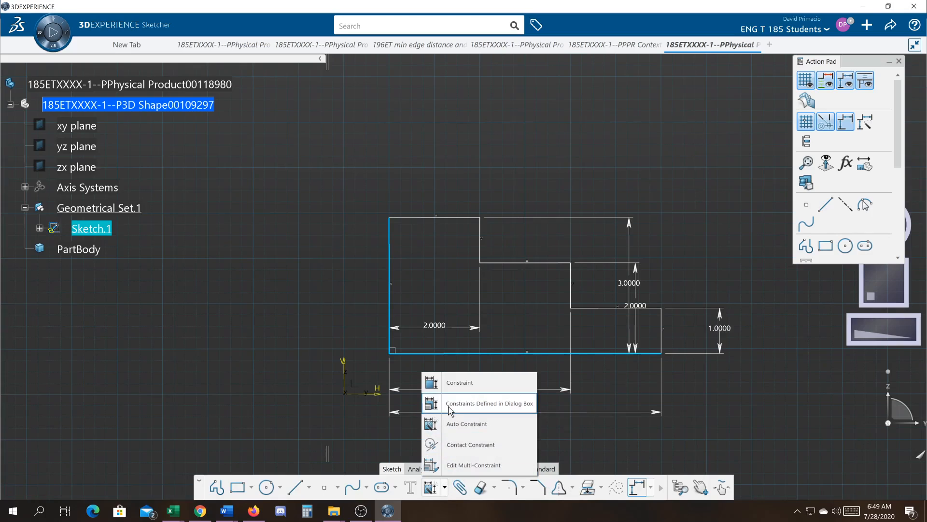
click(450, 404)
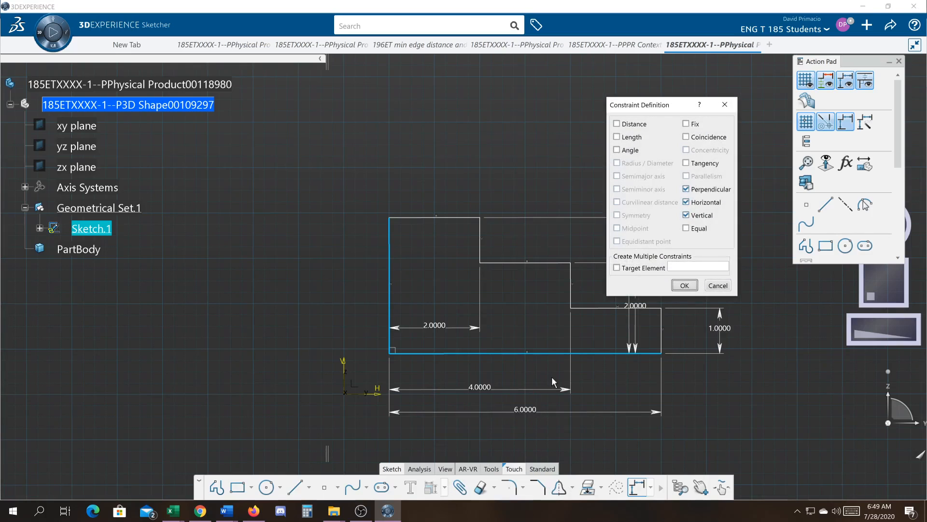
click(686, 125)
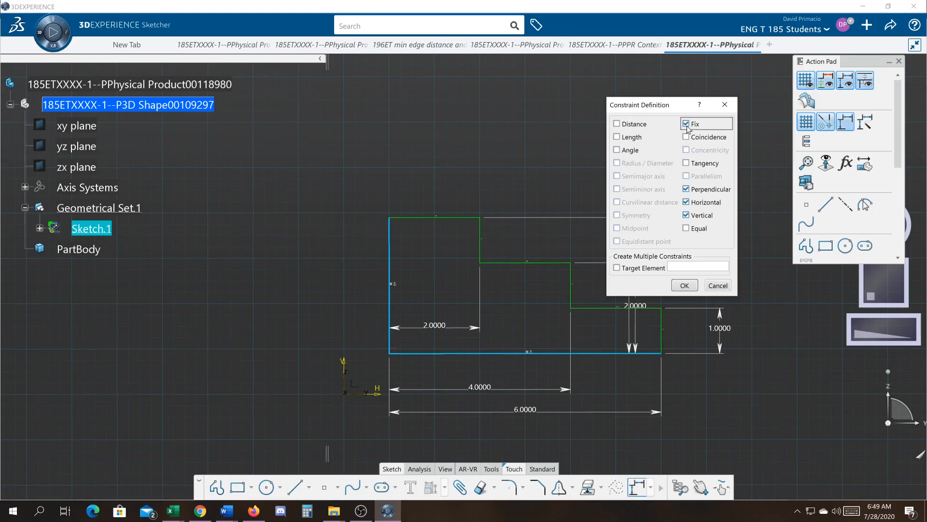
click(698, 189)
click(699, 202)
click(700, 216)
click(684, 286)
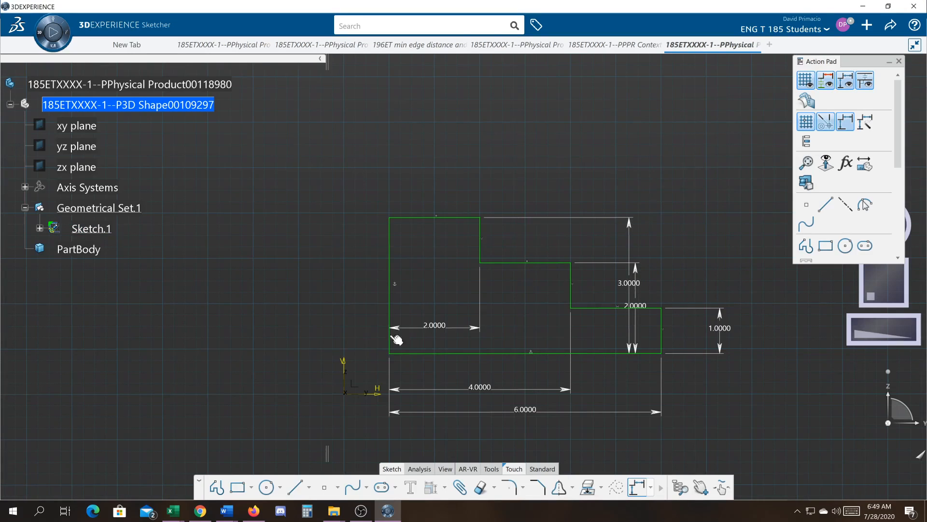
Undo the Constraint Definition changes on the two reference lines and clear the selection.
click(631, 238)
click(630, 233)
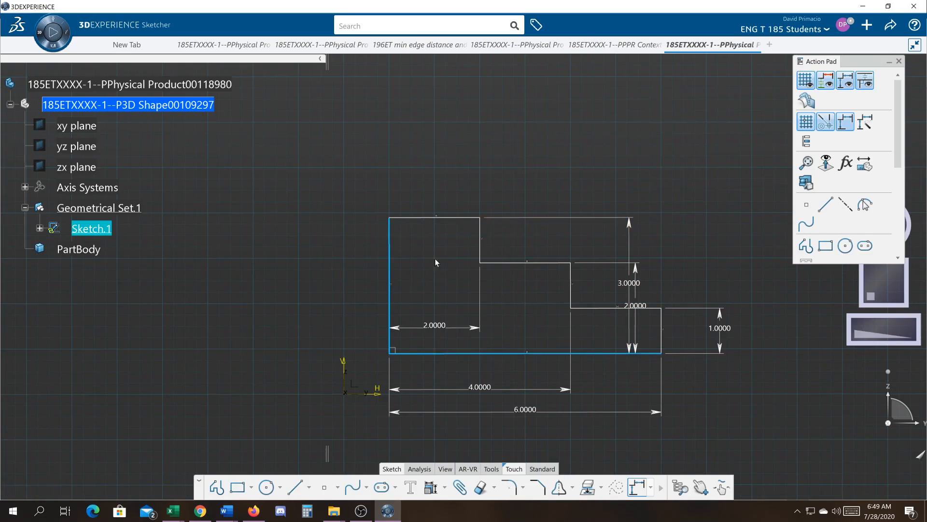
click(350, 248)
middle_drag(365, 214, 363, 213)
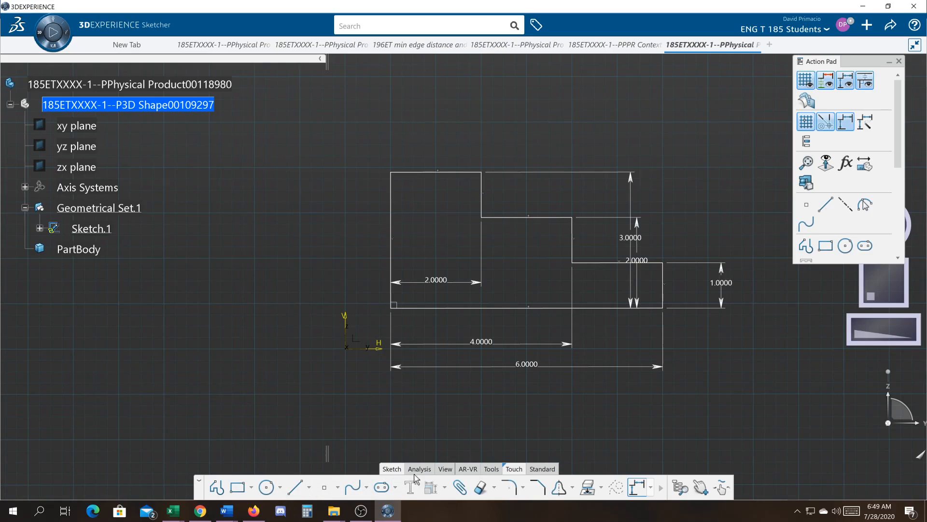
Use Contact Constraint to make the profile's base line coincident with the sketch's H axis.
click(445, 488)
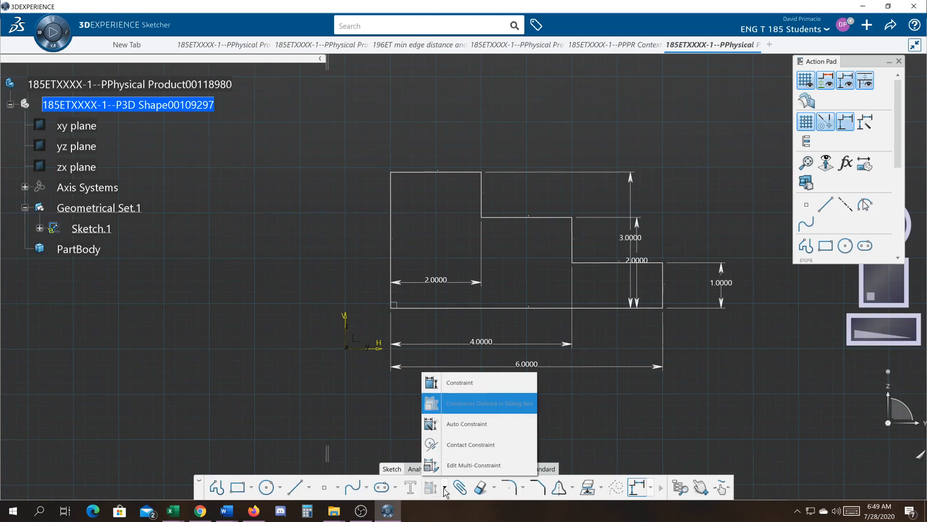
click(454, 447)
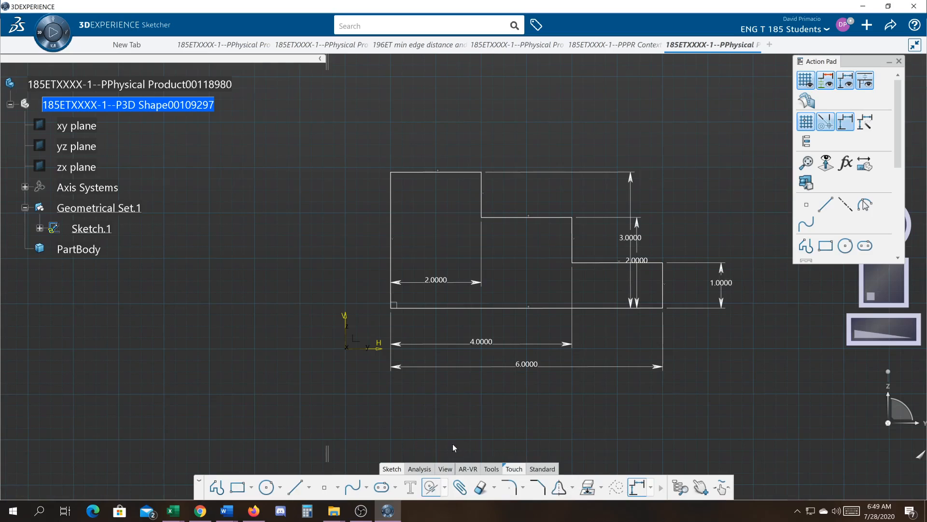
click(381, 349)
click(430, 313)
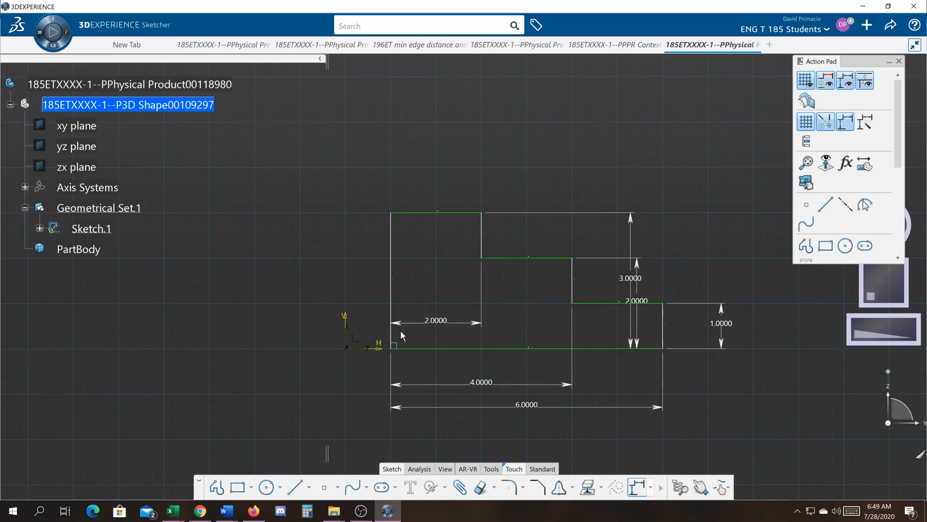
Use Contact Constraint to make the tallest vertical edge coincident with the sketch's V axis.
click(389, 312)
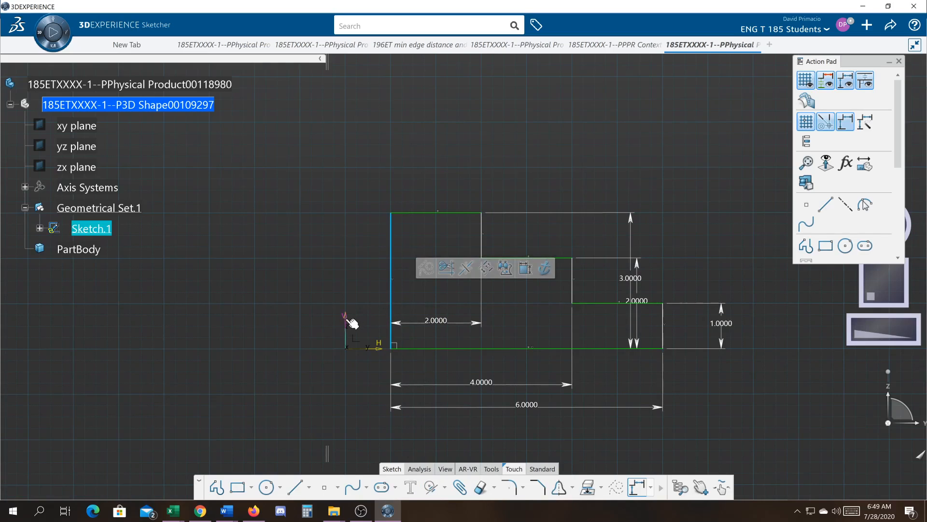
click(347, 319)
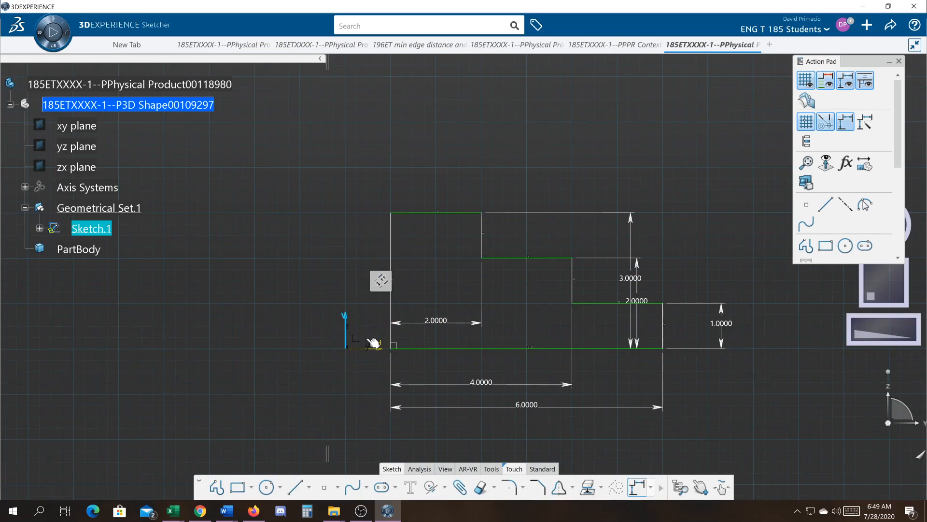
click(431, 489)
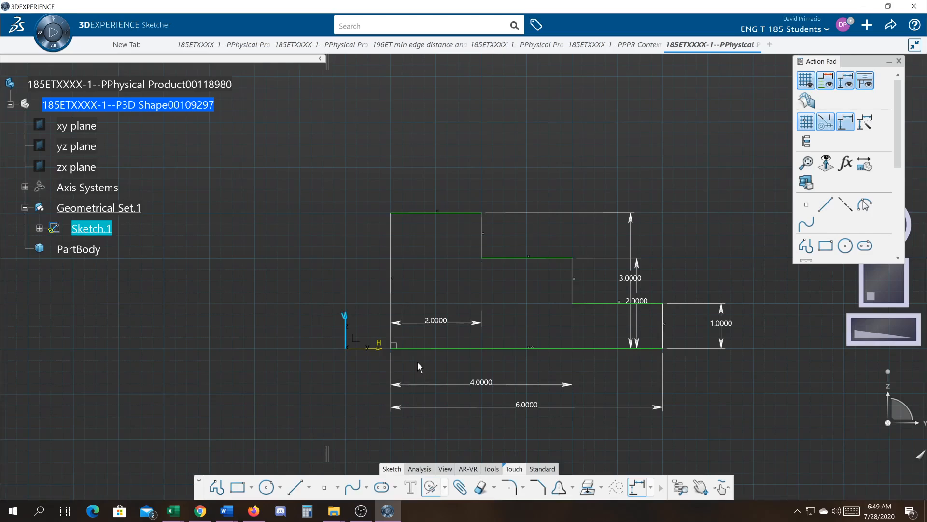
click(391, 311)
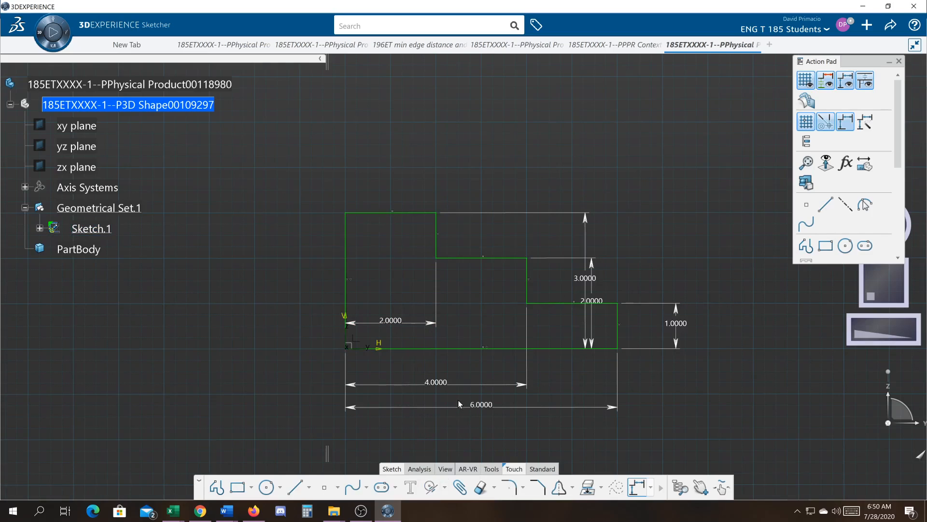
Rearrange the dimensions, placing the 2 and 4 widths above the profile and the 2 and 3 heights outside the 1 height.
mouse_move(435, 321)
mouse_down()
mouse_move(408, 182)
mouse_move(416, 148)
mouse_up()
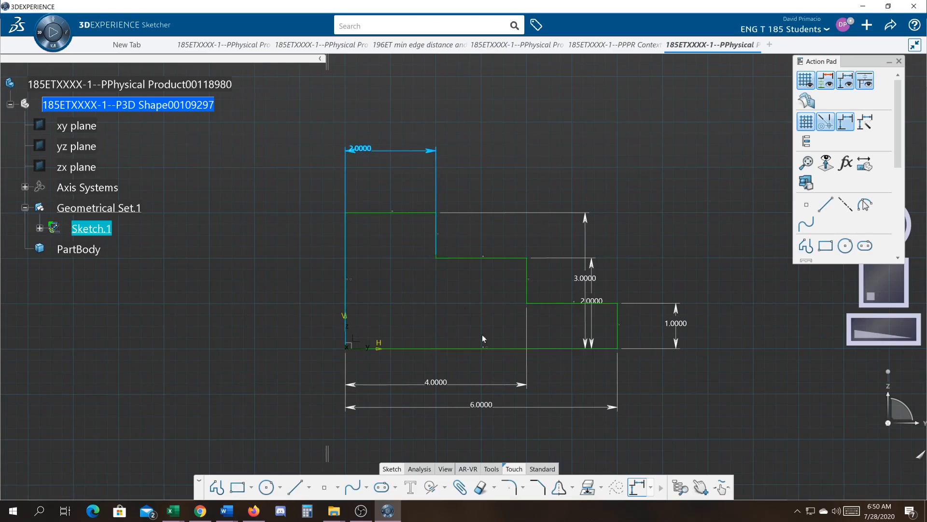
drag(505, 390, 498, 118)
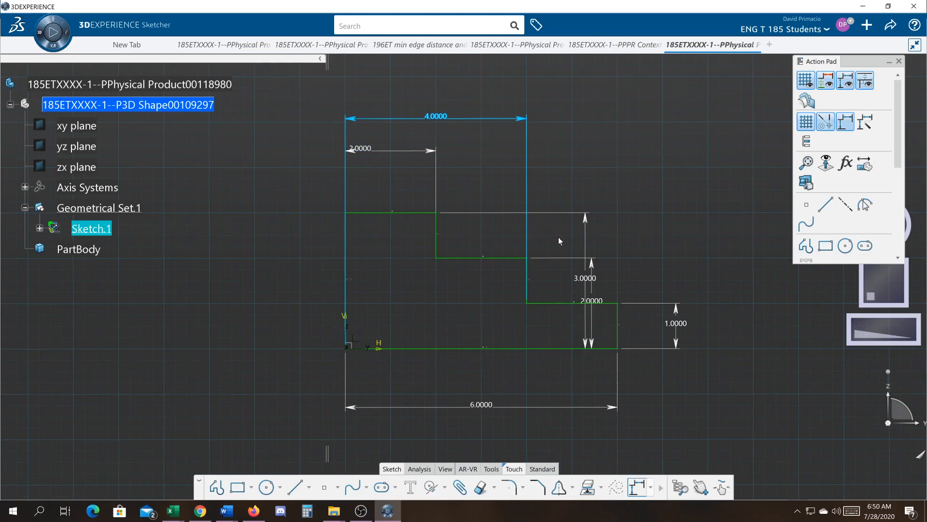
click(598, 277)
drag(601, 278, 715, 278)
click(584, 245)
mouse_move(588, 249)
mouse_down()
mouse_move(725, 250)
mouse_move(741, 263)
mouse_move(750, 249)
mouse_up()
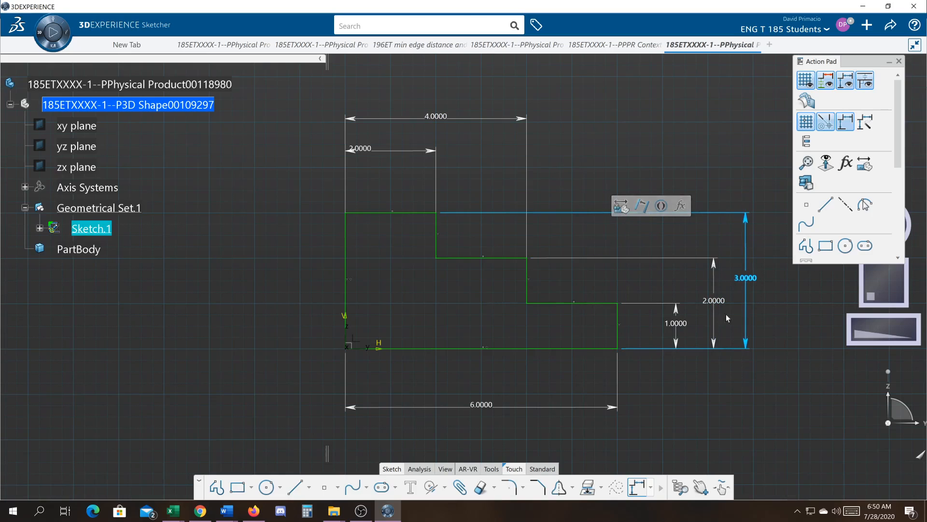
click(726, 382)
middle_drag(683, 384, 662, 385)
mouse_move(489, 418)
middle_down()
mouse_move(410, 366)
mouse_move(431, 379)
mouse_move(422, 382)
middle_up()
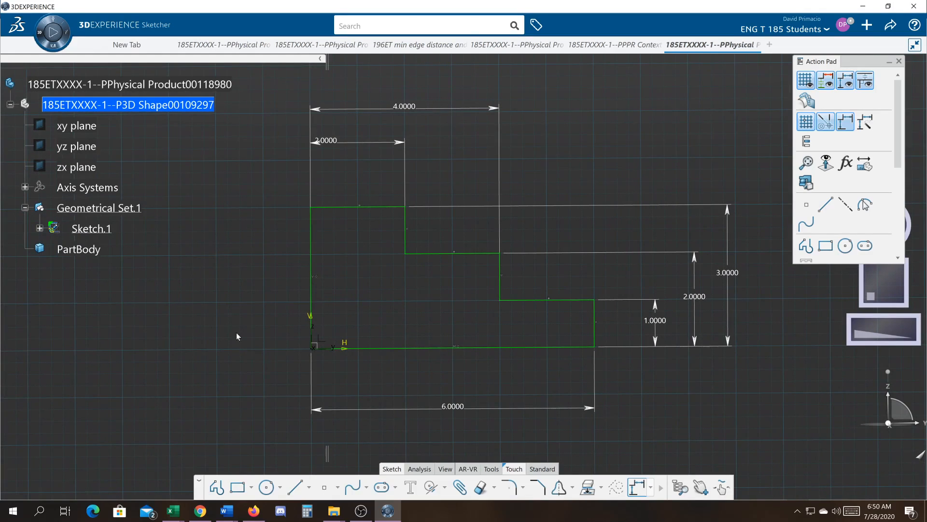
Expand Sketch.1's constraints in the tree and highlight Coincidence.16 and Coincidence.17 to examine which elements they tie together.
click(40, 228)
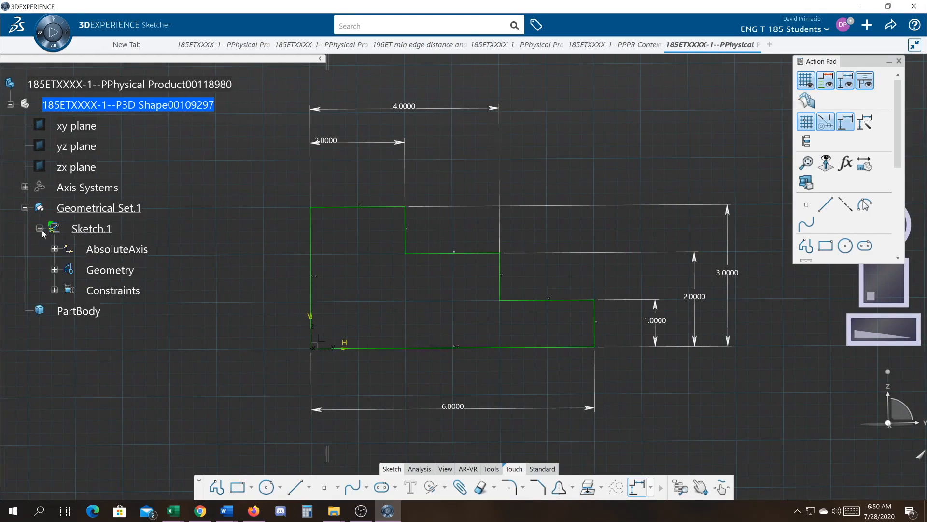
click(54, 290)
click(127, 416)
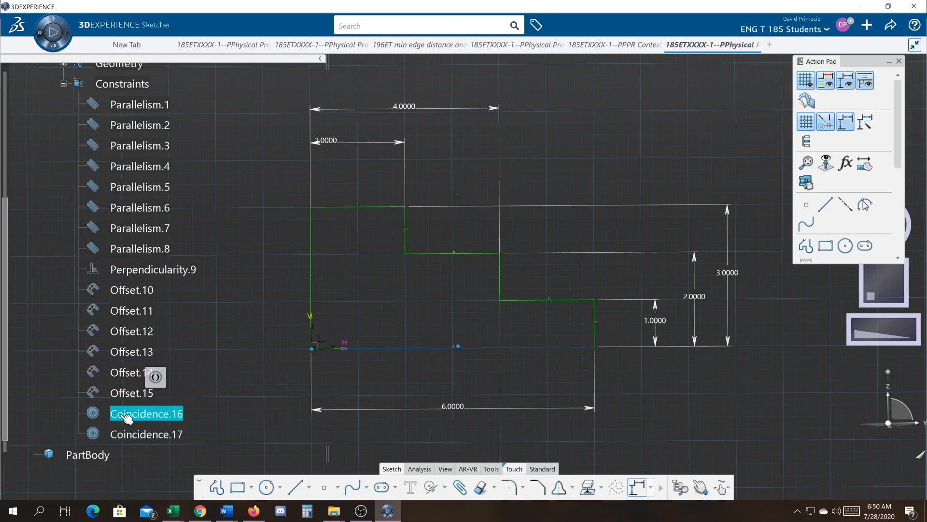
ctrl+click(148, 435)
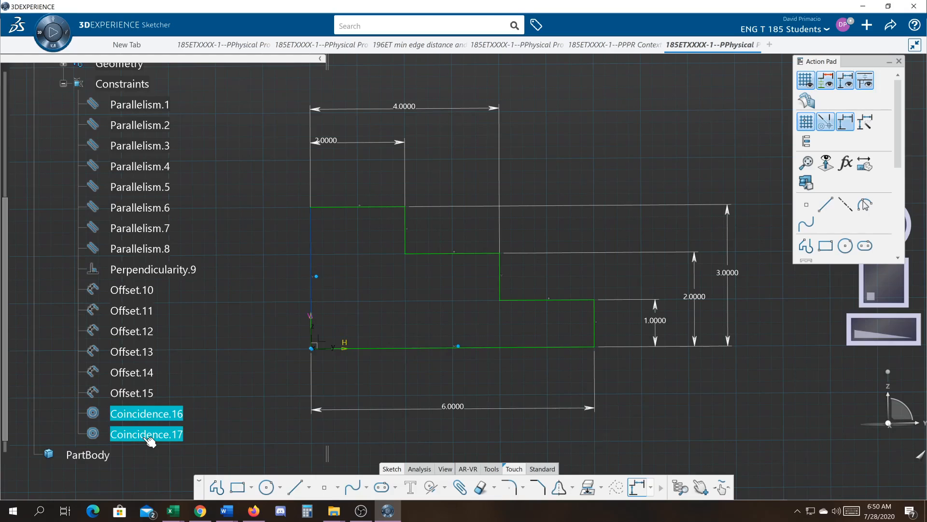
Delete Coincidence.16 and Coincidence.17 together, and undo the deletion.
key(Delete)
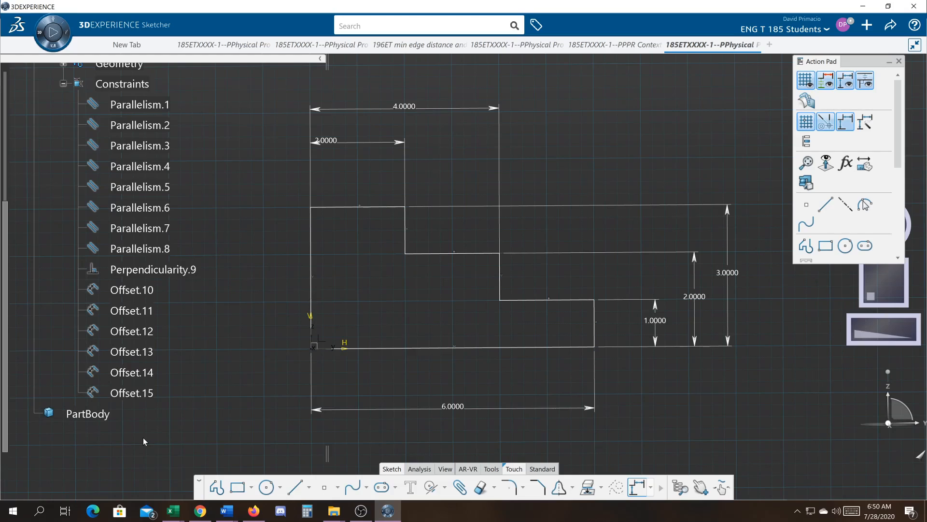
key(ctrl+z)
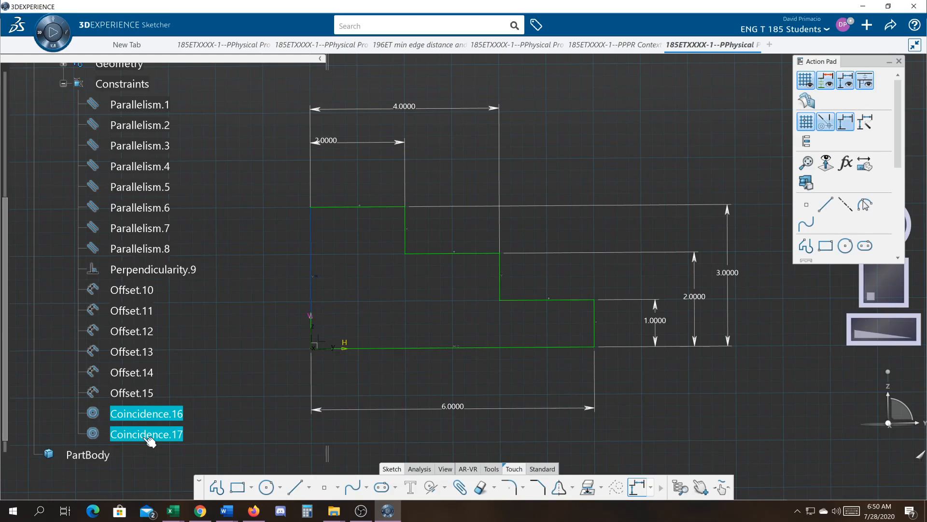
Delete only Coincidence.17, the tallest vertical edge's coincidence with the V axis.
click(140, 421)
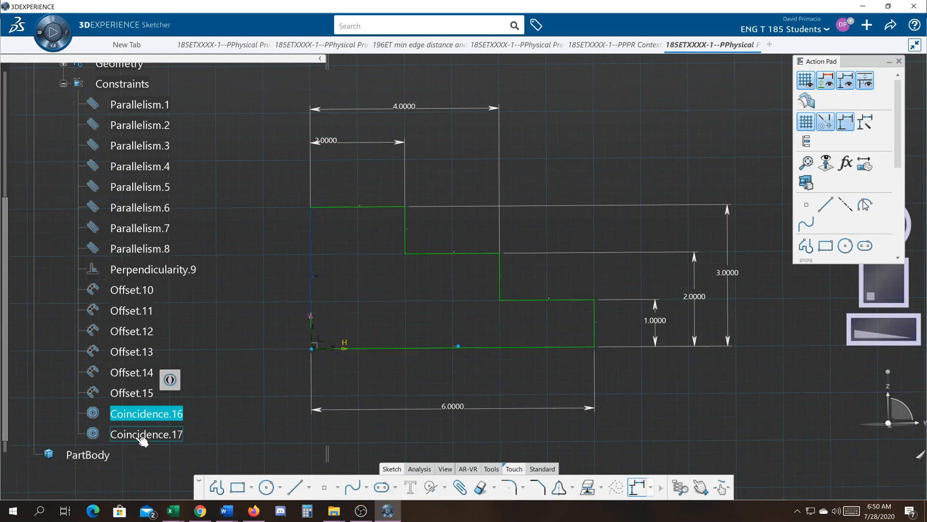
click(146, 435)
key(Delete)
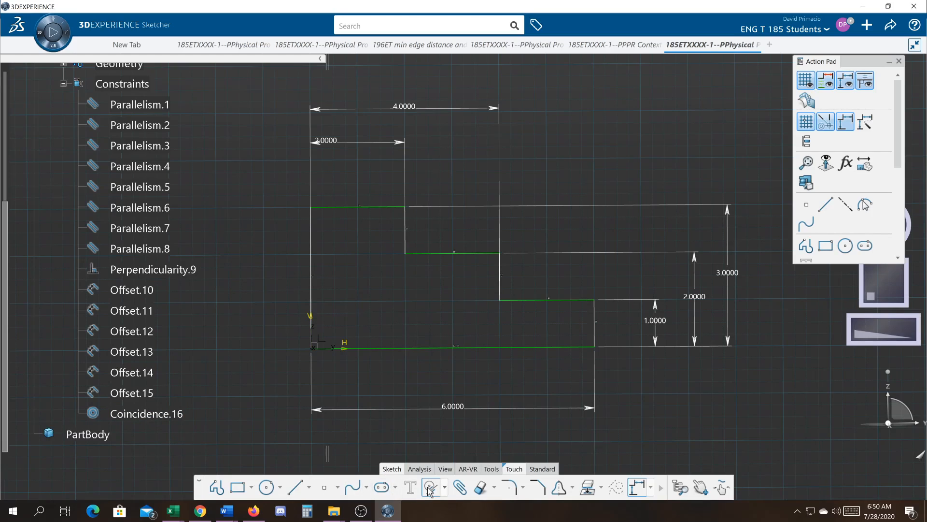
Use Contact Constraint to make the profile's shortest vertical edge, at the 1-unit step, coincident with the V axis.
click(596, 335)
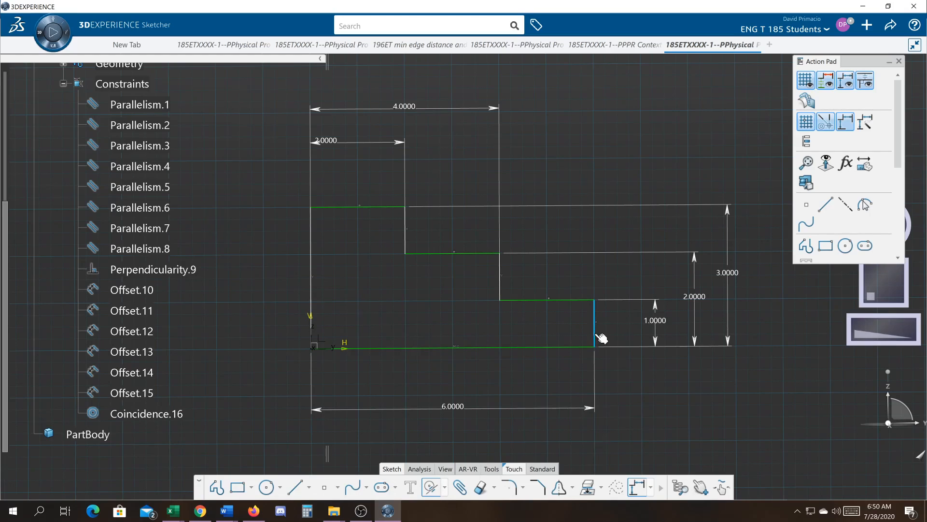
click(311, 315)
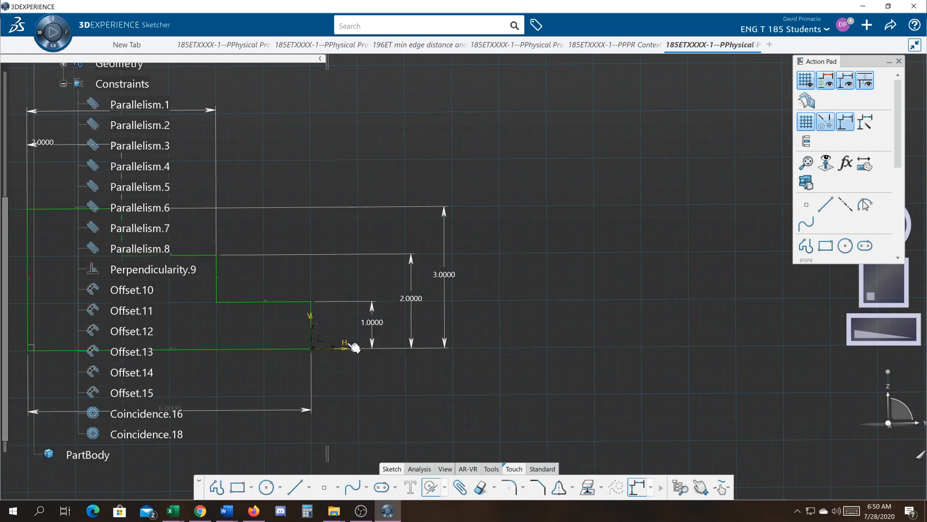
mouse_move(406, 374)
middle_down()
mouse_move(578, 339)
mouse_move(622, 341)
middle_up()
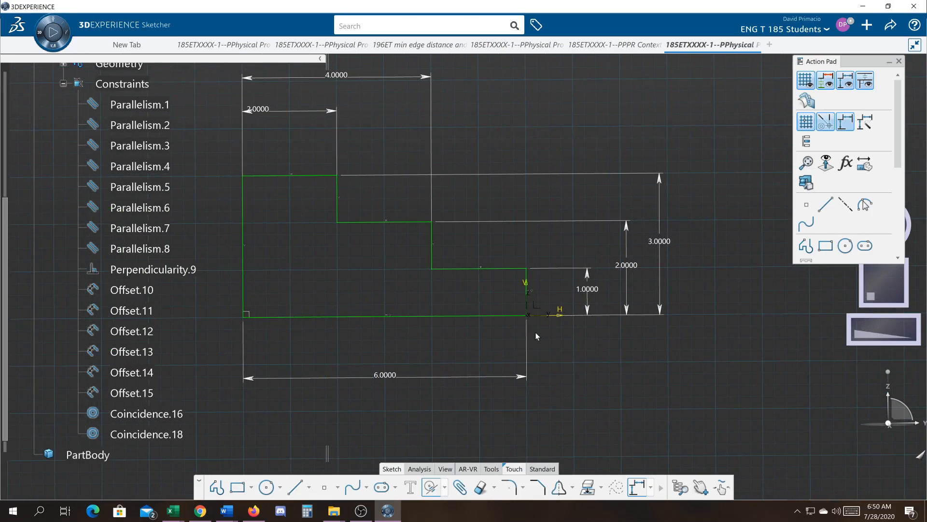
middle_drag(463, 360, 464, 369)
Delete the entire stepped profile together with all its dimensions and constraints.
drag(213, 84, 726, 449)
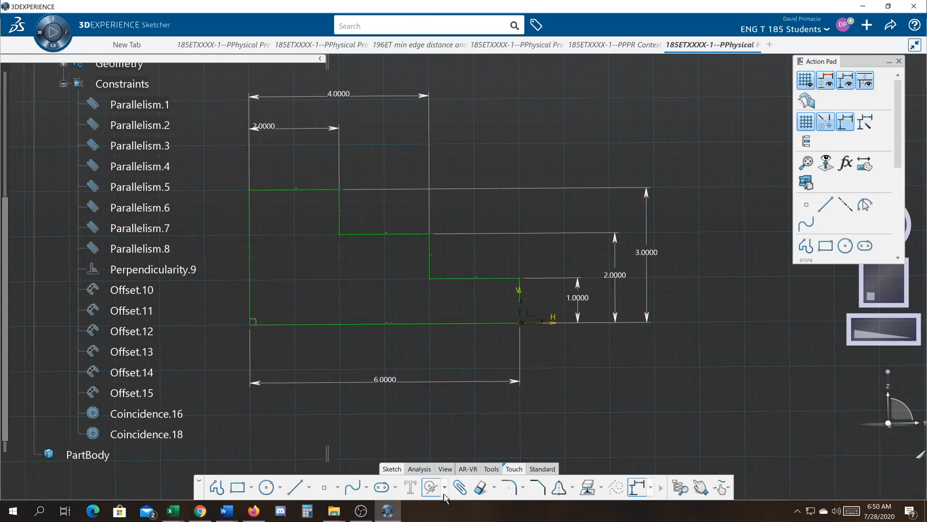
mouse_move(194, 73)
mouse_down()
mouse_move(263, 134)
mouse_move(772, 496)
mouse_up()
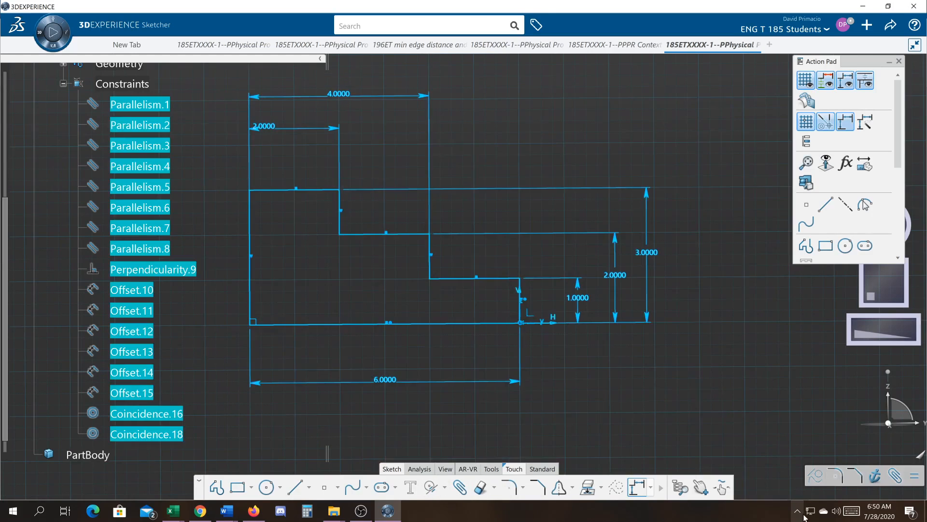
key(Delete)
middle_drag(309, 417, 222, 428)
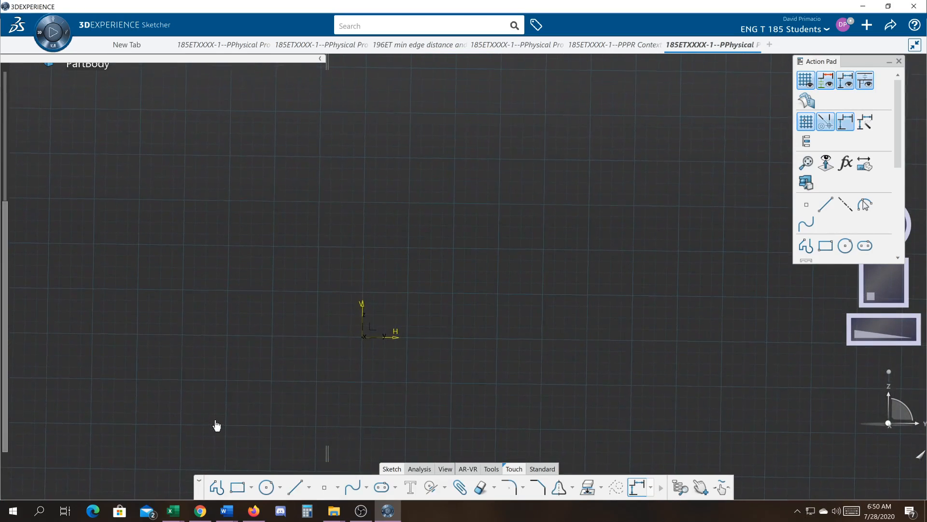
Draw a rectangle from the sketch origin, about 4.5 in wide and 3.25 in high.
click(238, 487)
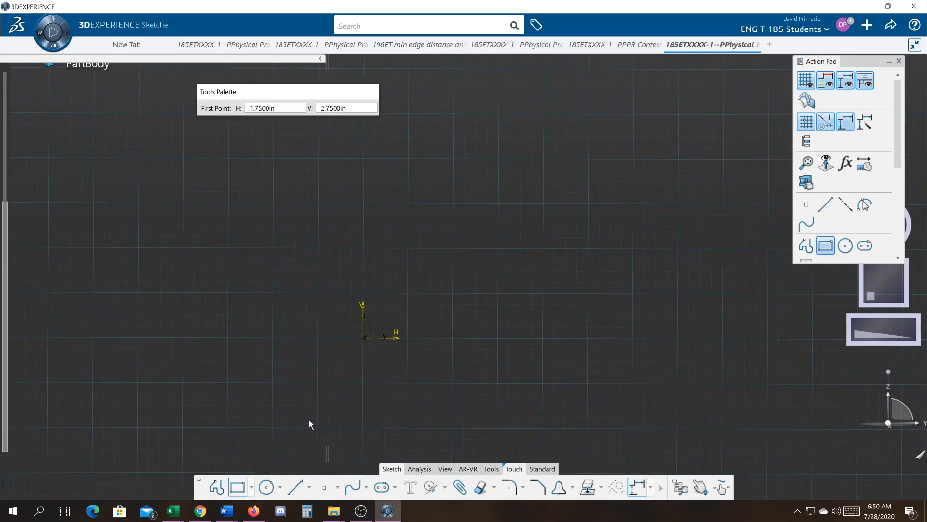
click(363, 340)
click(565, 218)
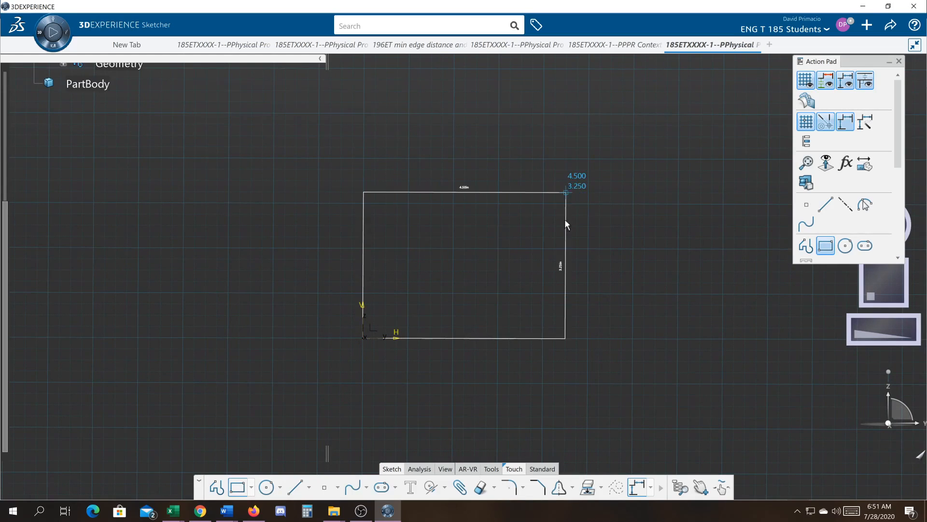
click(227, 371)
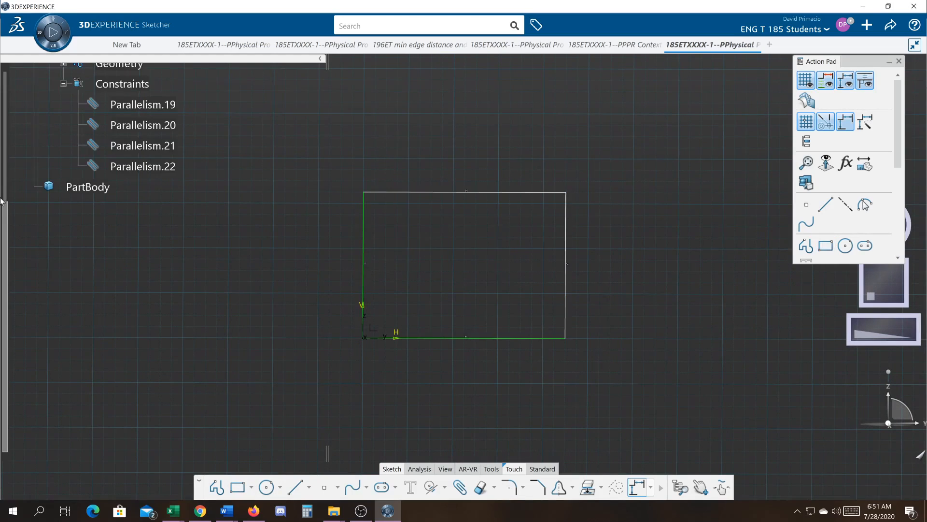
Expand Sketch.1's geometry in the tree and highlight Line.9 to Line.12 and Point.10 to Point.12 to identify each rectangle element.
drag(7, 207, 2, 66)
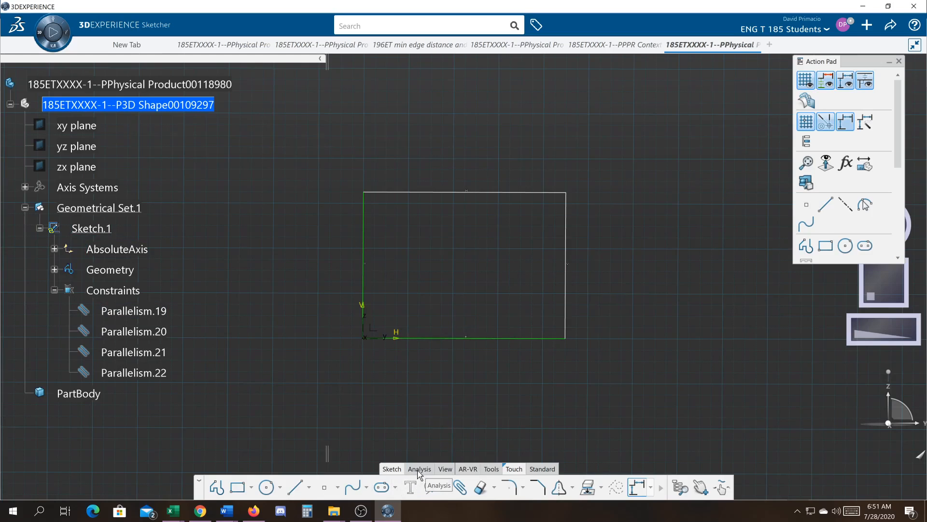
click(446, 468)
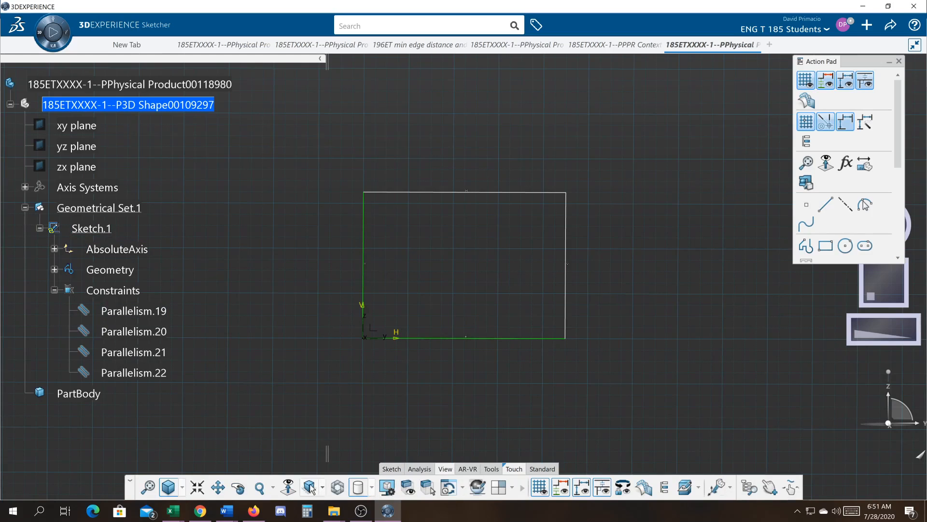
mouse_move(289, 404)
middle_down()
mouse_move(297, 393)
mouse_move(333, 392)
middle_up()
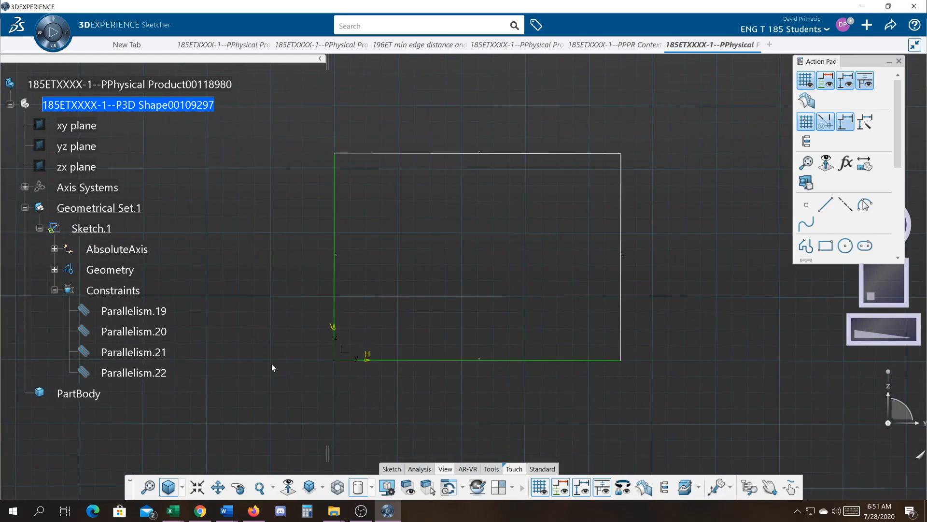
click(53, 269)
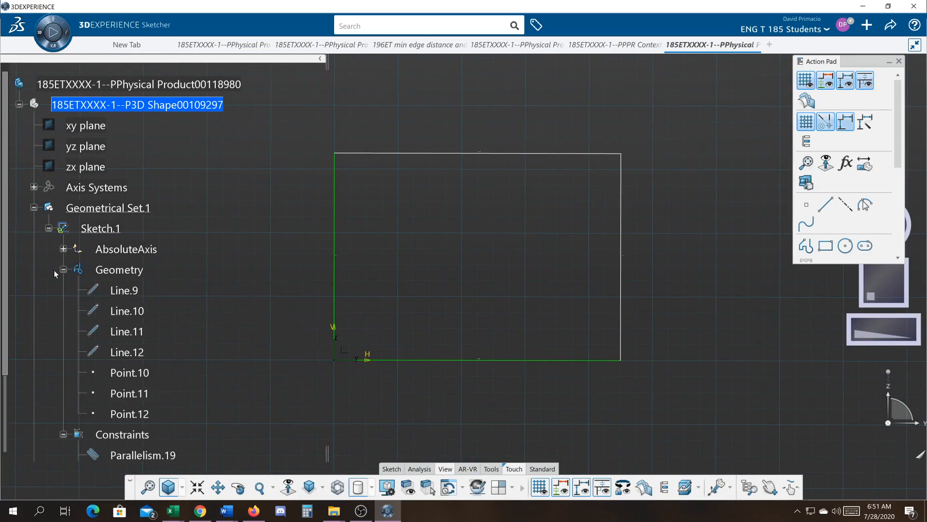
click(125, 291)
click(130, 312)
click(132, 332)
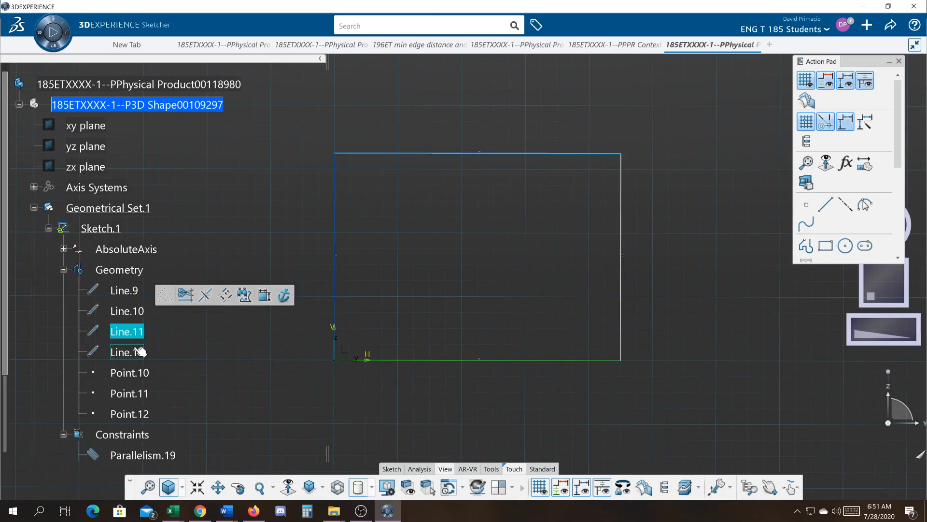
click(139, 353)
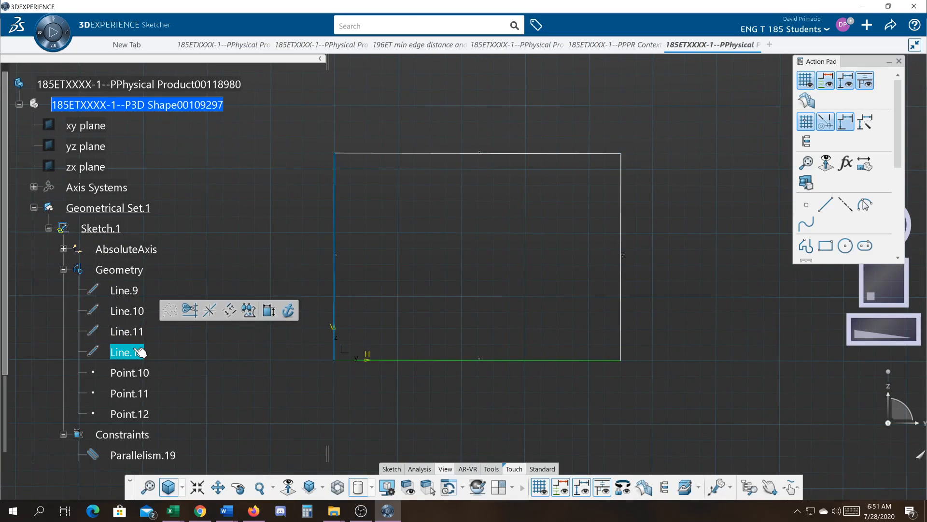
click(144, 374)
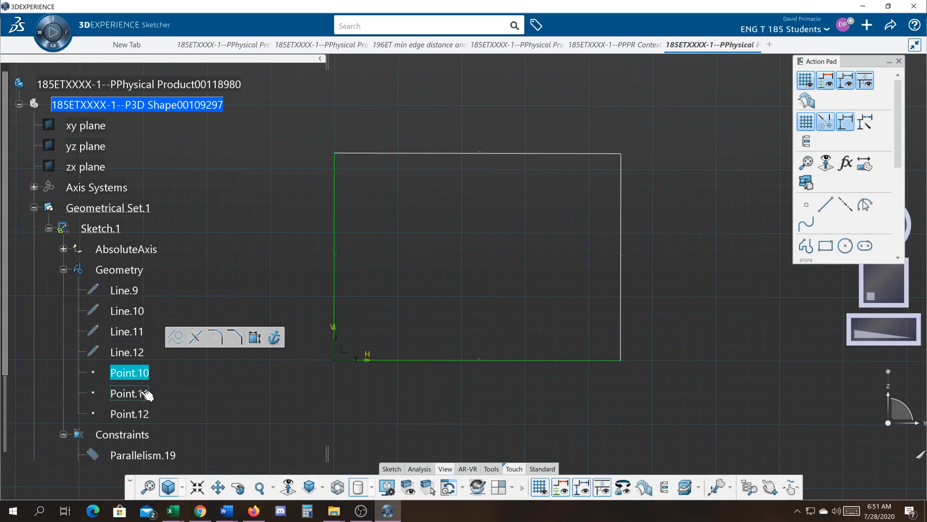
click(144, 395)
click(143, 413)
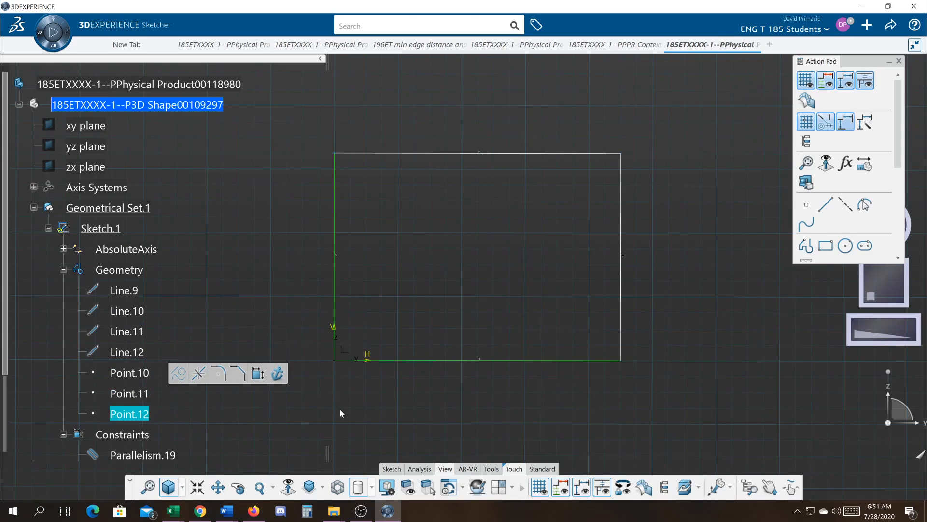
middle_drag(357, 398, 377, 392)
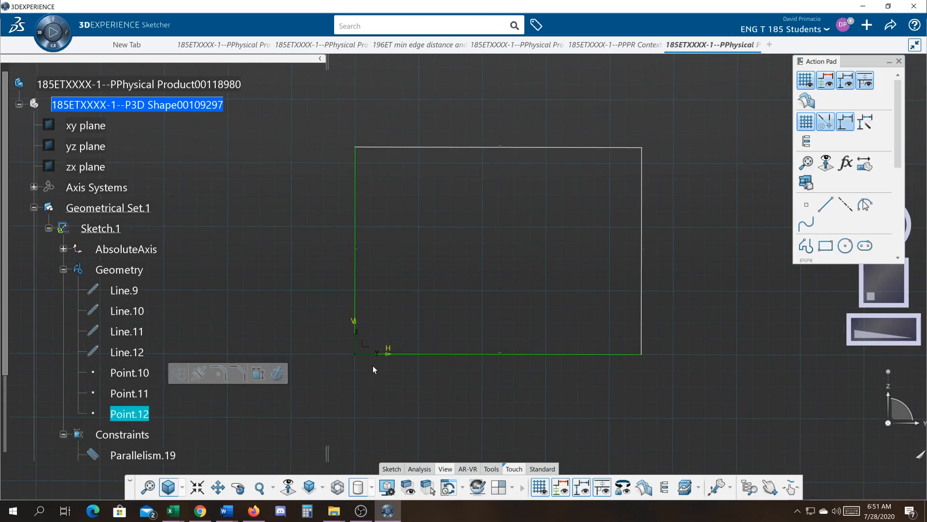
click(375, 381)
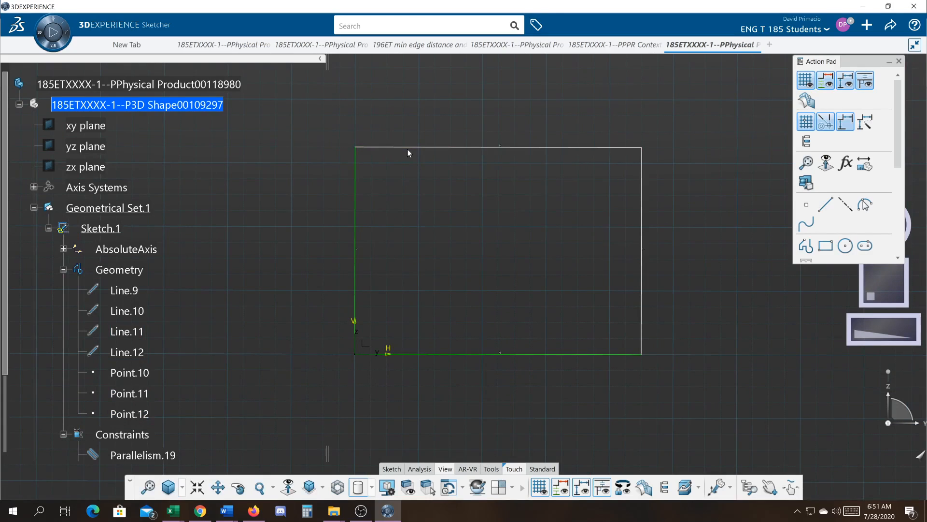
Move the rectangle's upper, far vertical and V-axis edges to test which directions each line can still move.
mouse_move(415, 151)
mouse_down()
mouse_move(408, 120)
mouse_move(429, 184)
mouse_up()
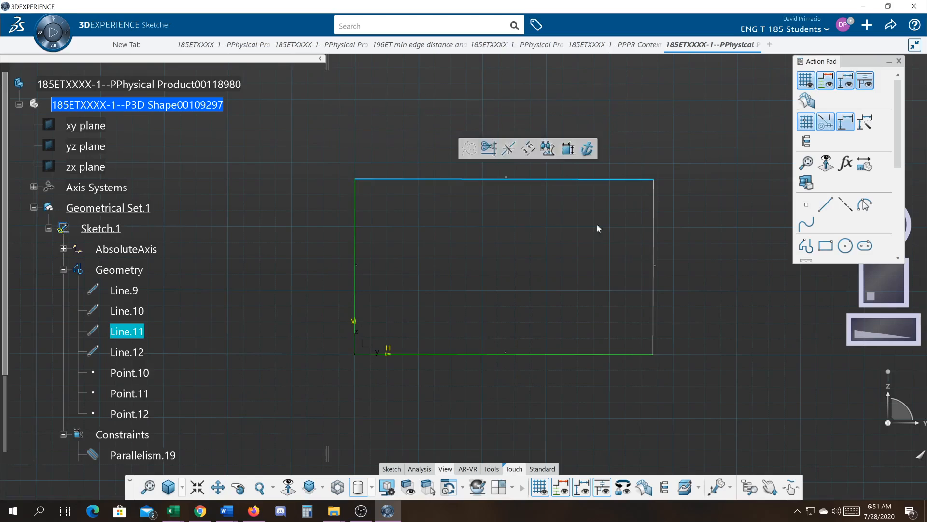
drag(654, 236, 705, 227)
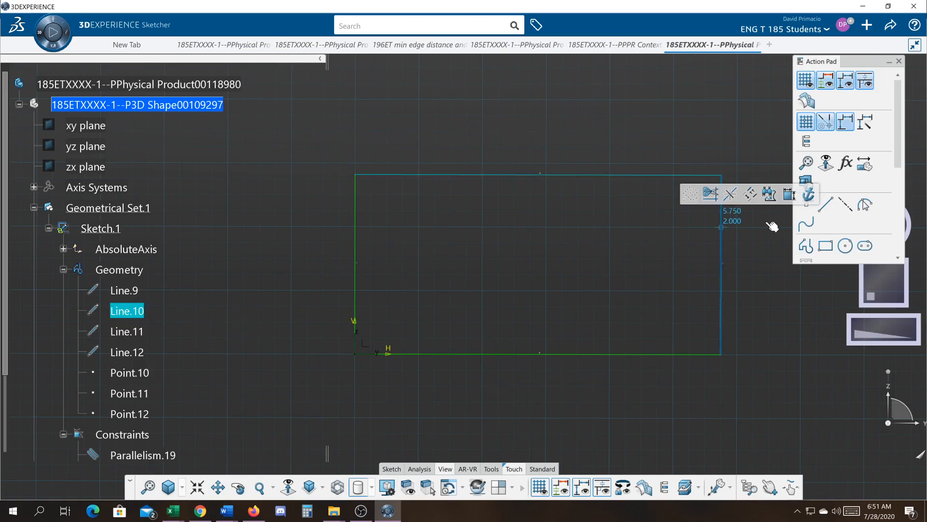
drag(635, 220, 629, 242)
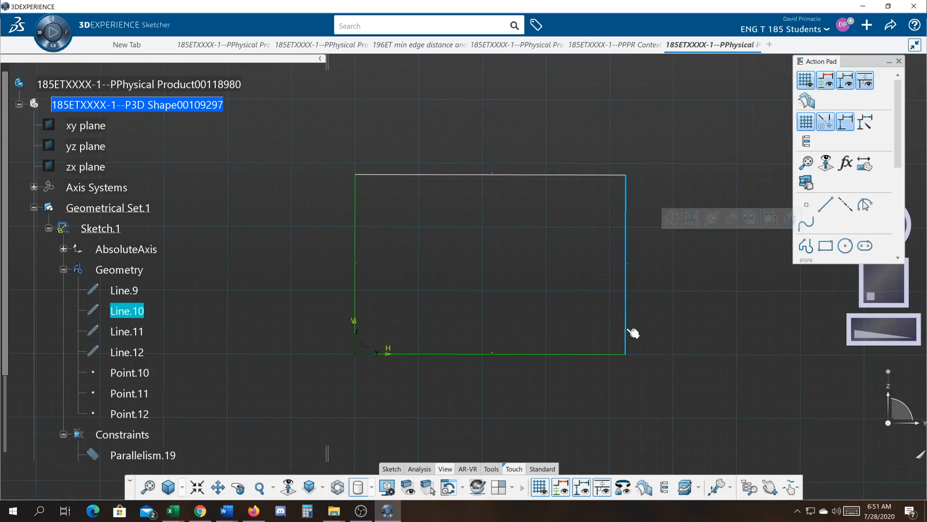
click(357, 248)
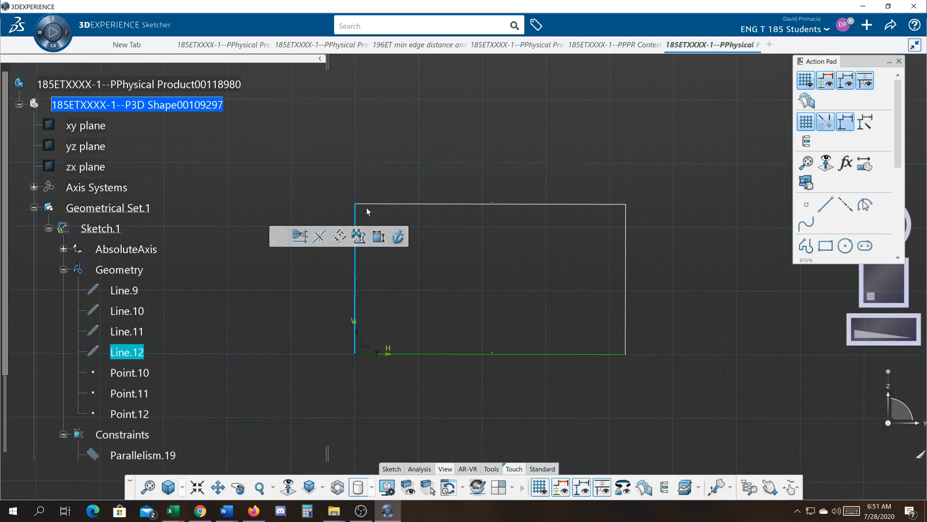
Stretch the rectangle by its two upper corners and its free corner on the H axis to test their movement.
drag(356, 205, 355, 163)
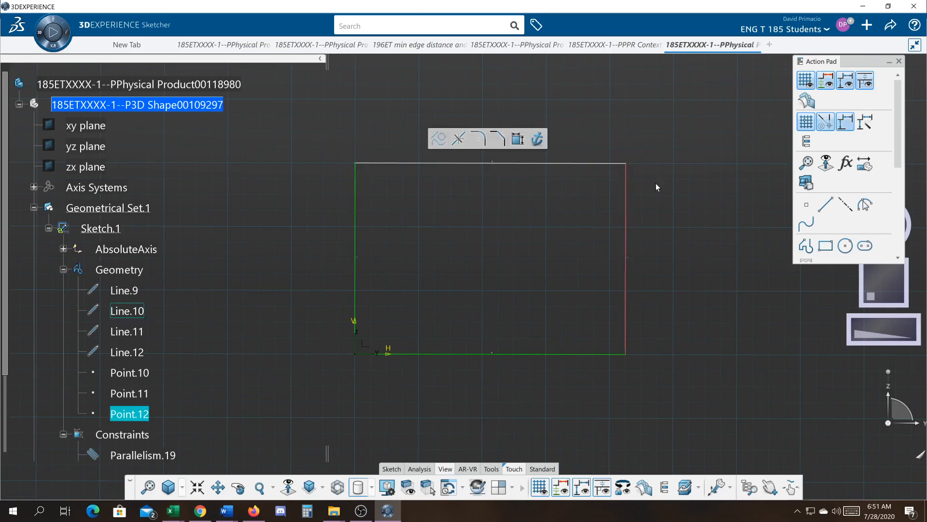
drag(632, 169, 635, 227)
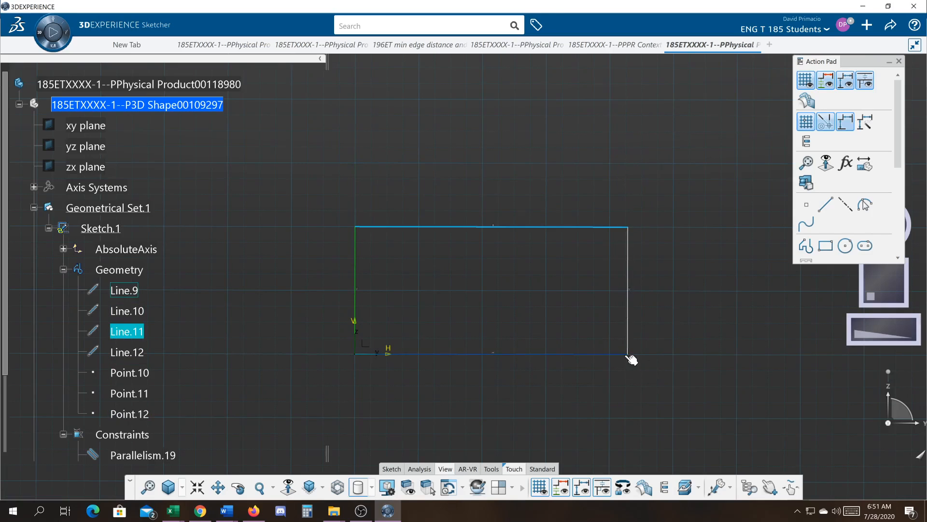
click(630, 358)
drag(631, 358, 294, 360)
drag(530, 341, 754, 322)
click(532, 425)
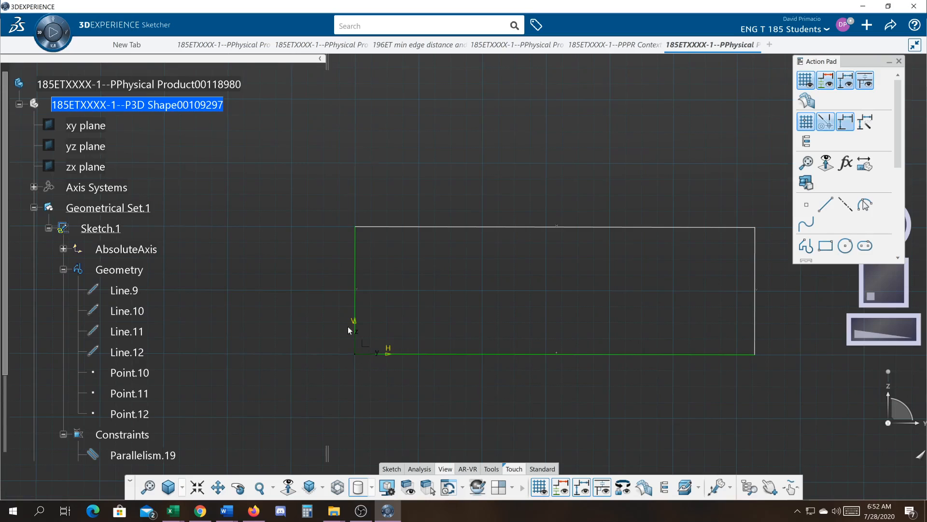
Delete the whole rectangle with its constraints and bring back the sketching tools.
middle_drag(368, 369, 340, 363)
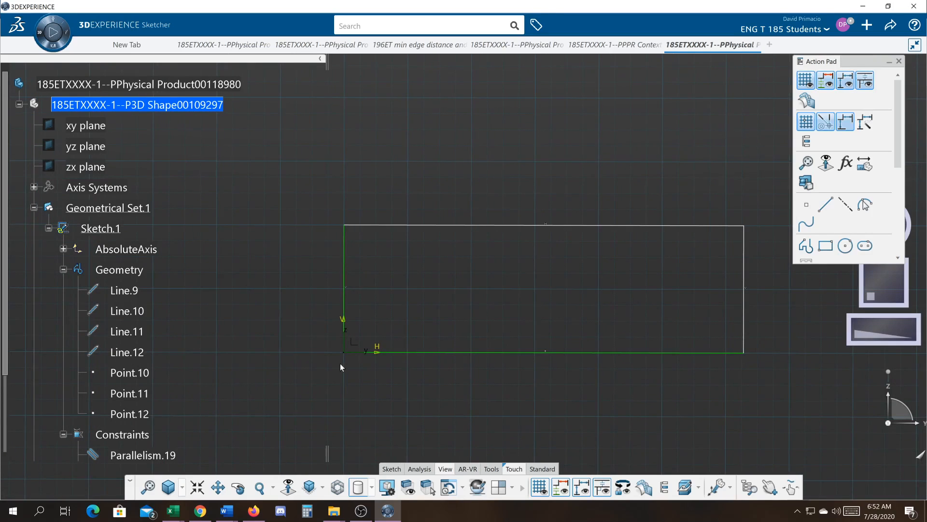
drag(265, 173, 848, 376)
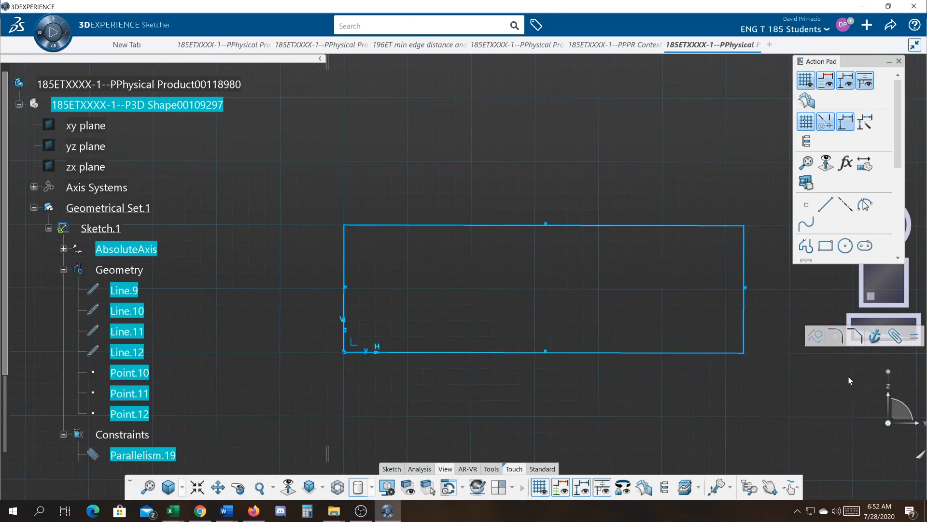
key(Delete)
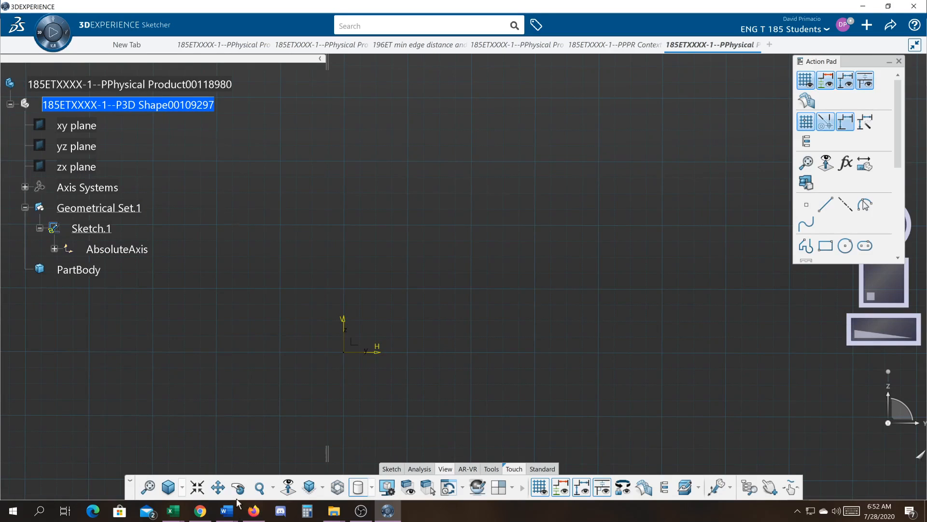
middle_drag(319, 427, 261, 426)
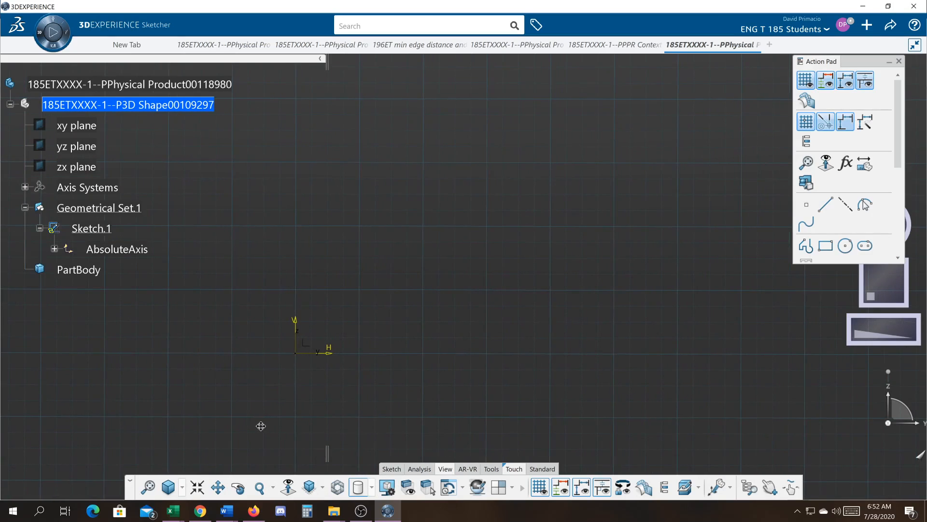
click(391, 467)
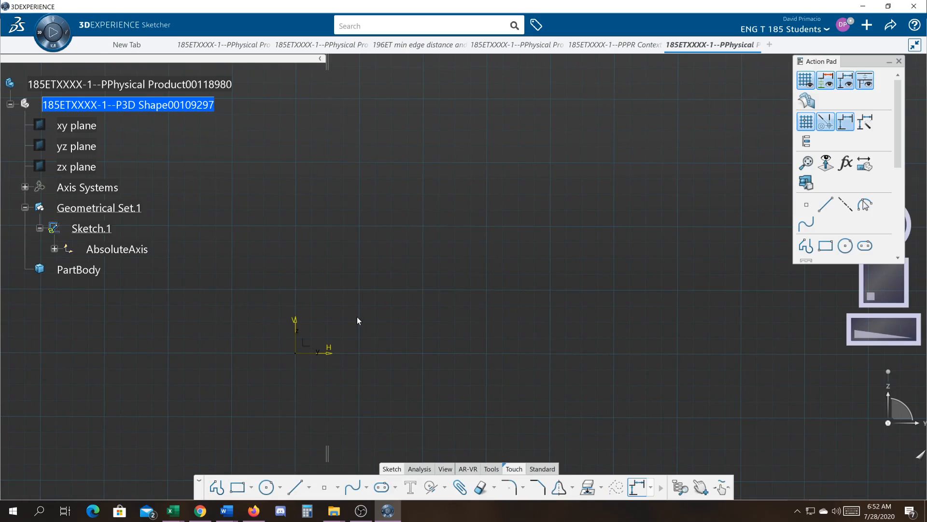
Draw a closed three-step profile starting 1 in from both axes, 6 in wide and 3 in high, with 2 in treads and 1 in risers.
click(217, 486)
middle_drag(412, 335, 368, 390)
click(310, 351)
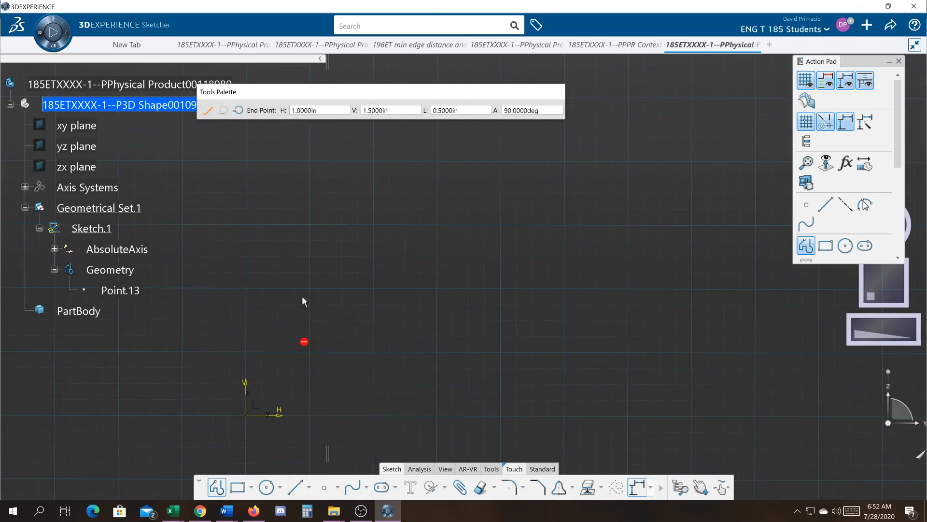
click(309, 162)
click(436, 163)
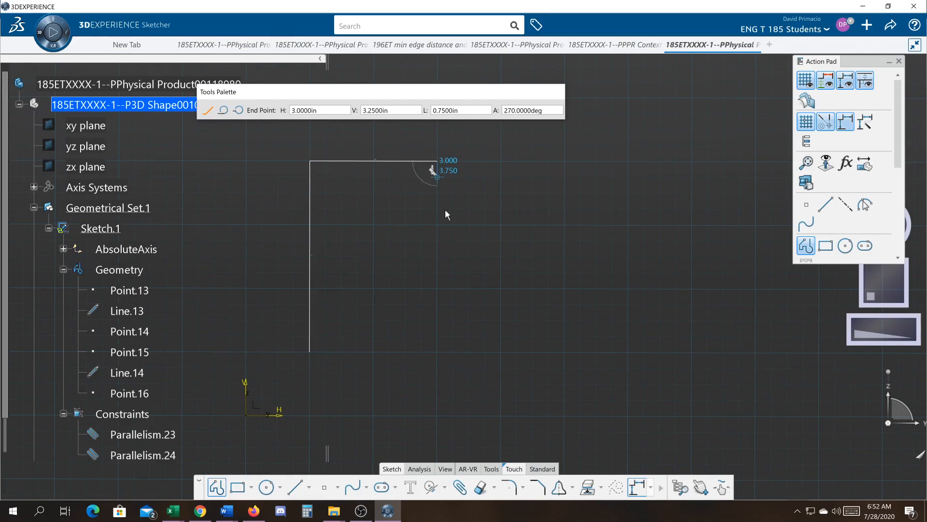
click(440, 225)
click(564, 224)
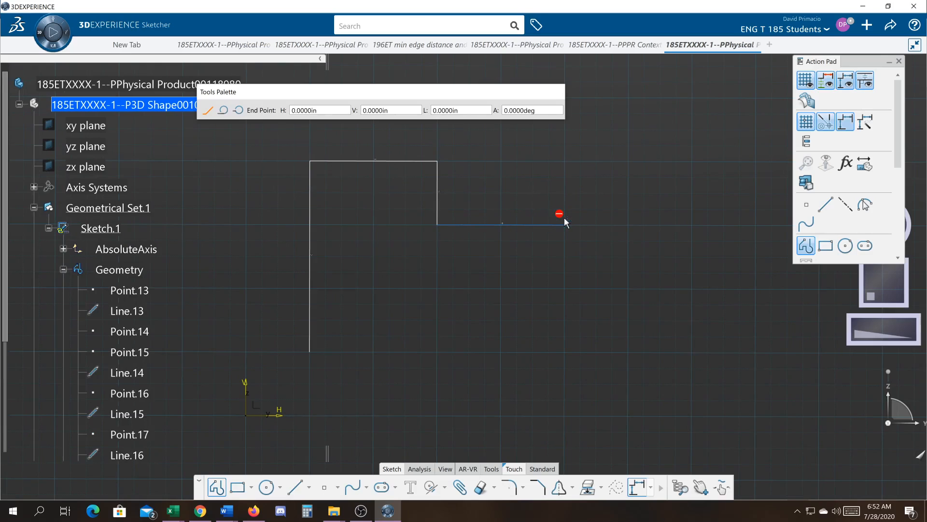
click(564, 287)
click(691, 288)
click(692, 351)
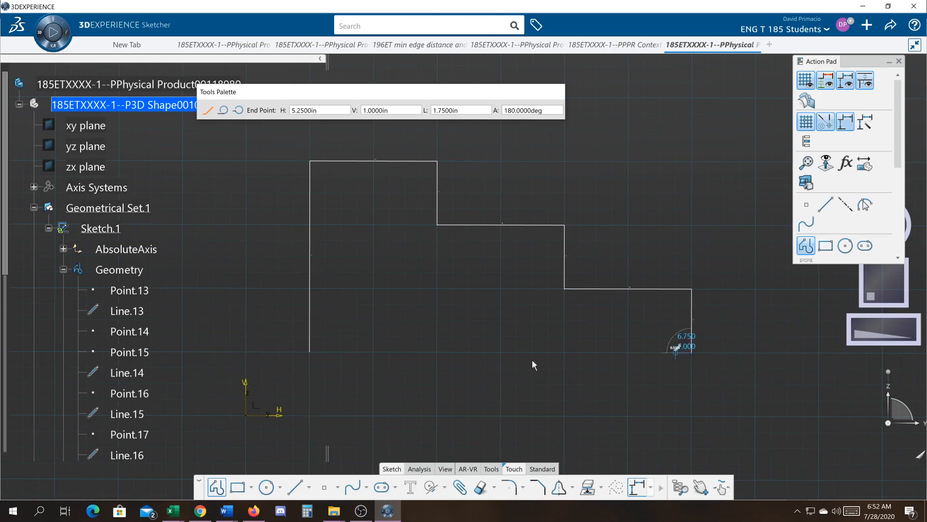
click(311, 351)
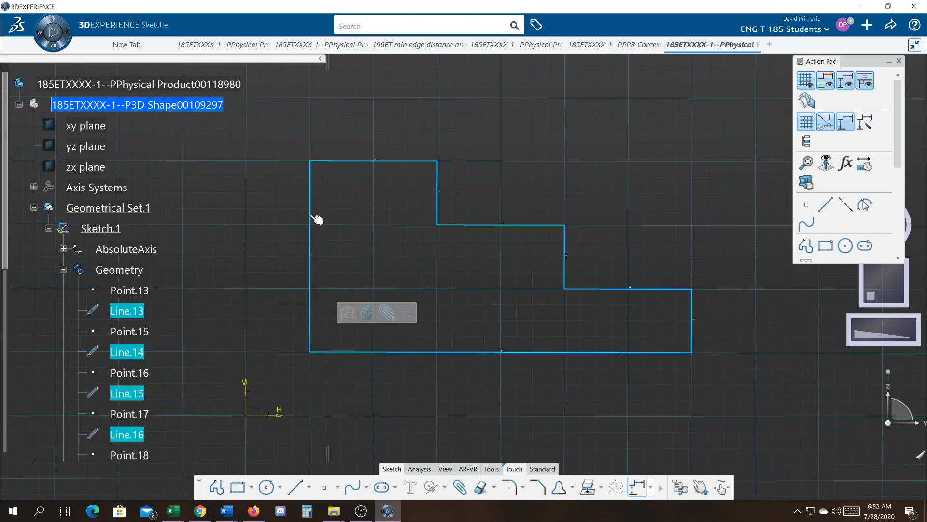
Auto-constrain the whole profile in Stacked mode, using its long vertical edge and its base line as the reference elements.
click(445, 489)
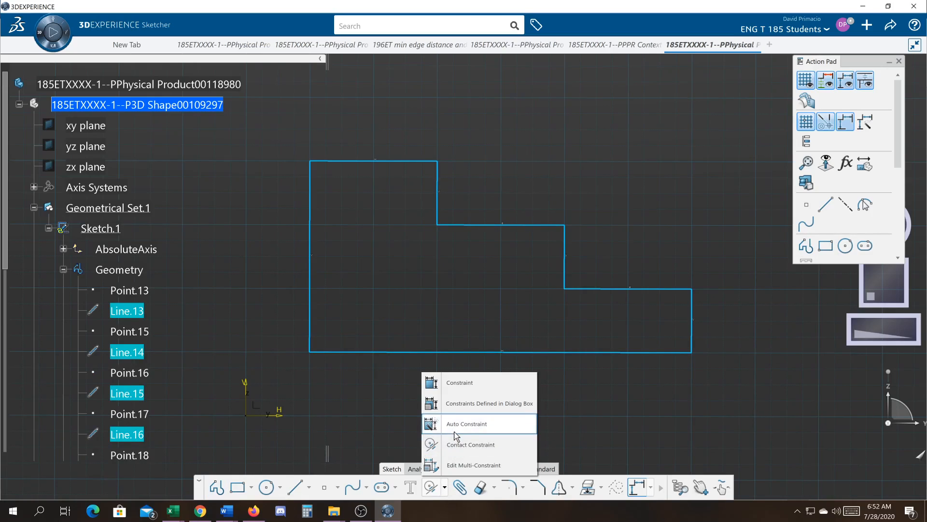
click(456, 436)
click(300, 155)
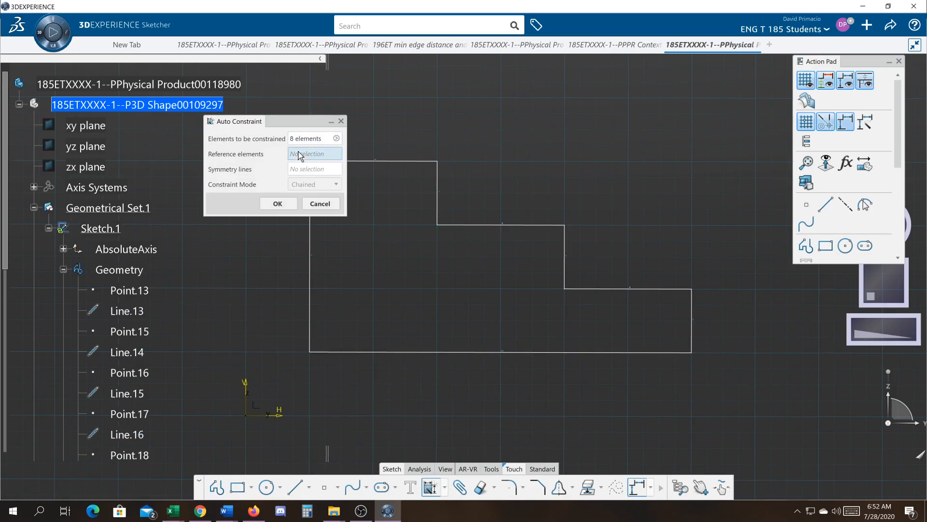
click(310, 308)
click(343, 352)
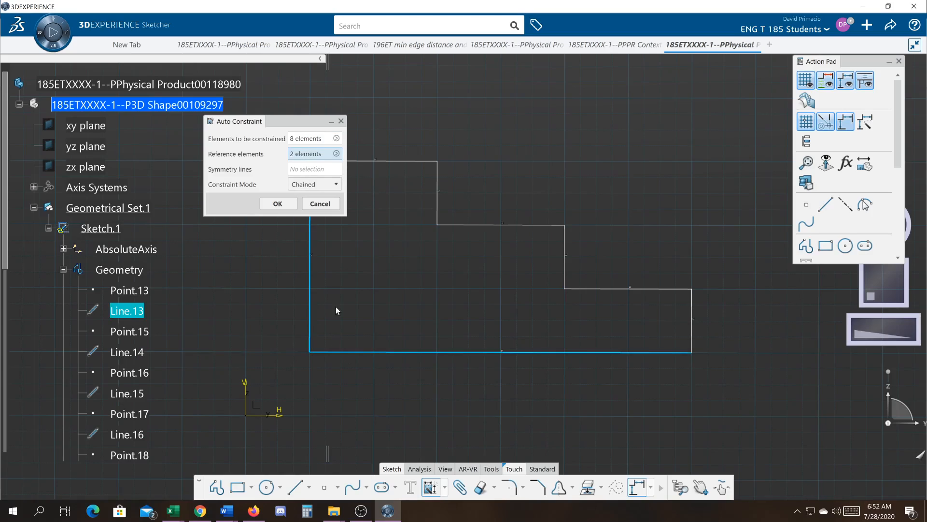
click(312, 184)
click(305, 208)
click(276, 204)
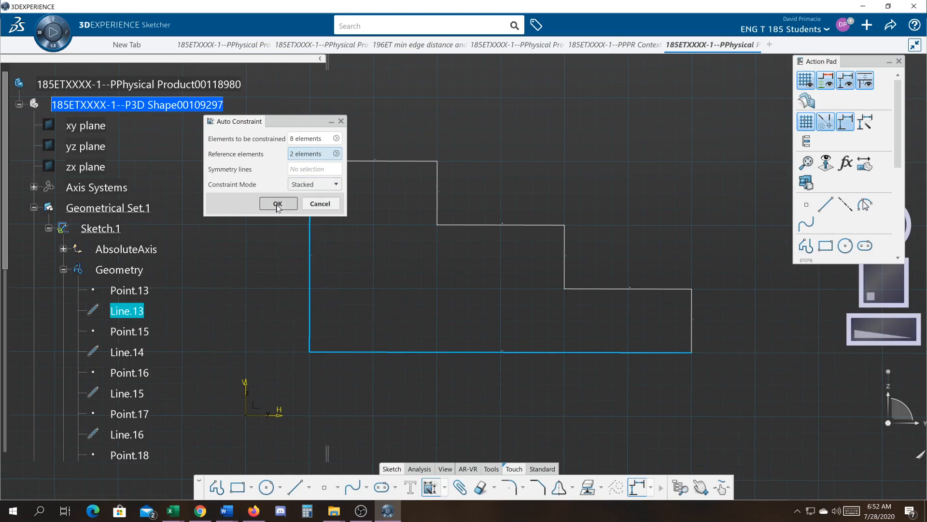
Fix the profile's long vertical edge and base line, with the Perpendicular, Horizontal and Vertical constraints cleared for both.
click(311, 232)
ctrl+click(337, 352)
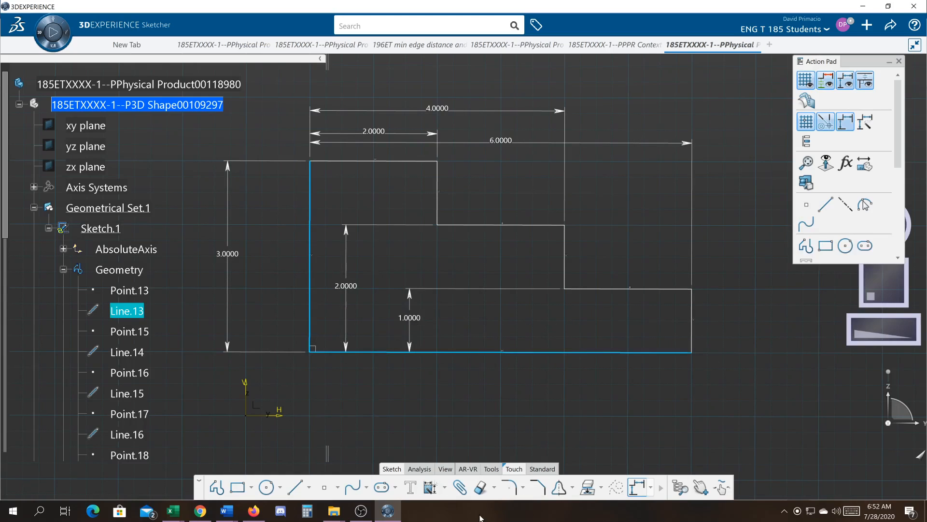
click(445, 488)
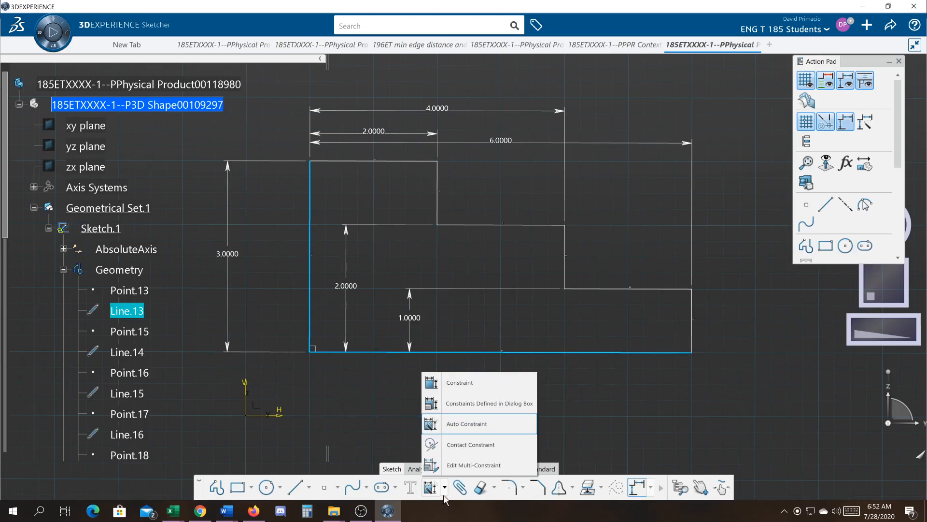
click(458, 404)
click(686, 123)
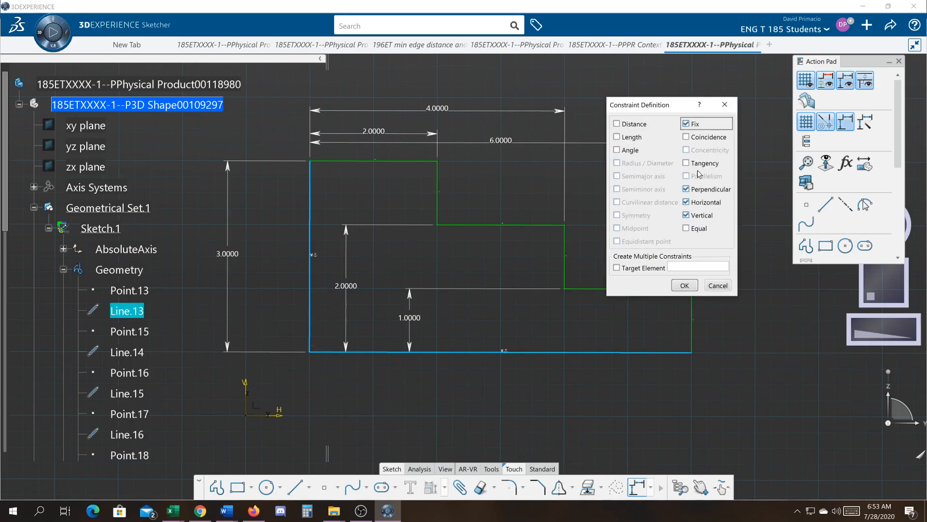
click(687, 189)
click(686, 202)
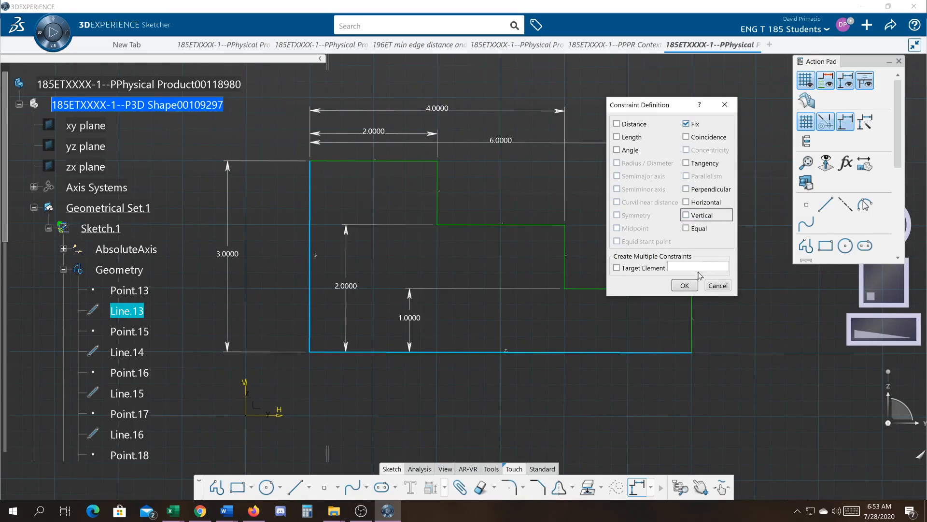
click(681, 288)
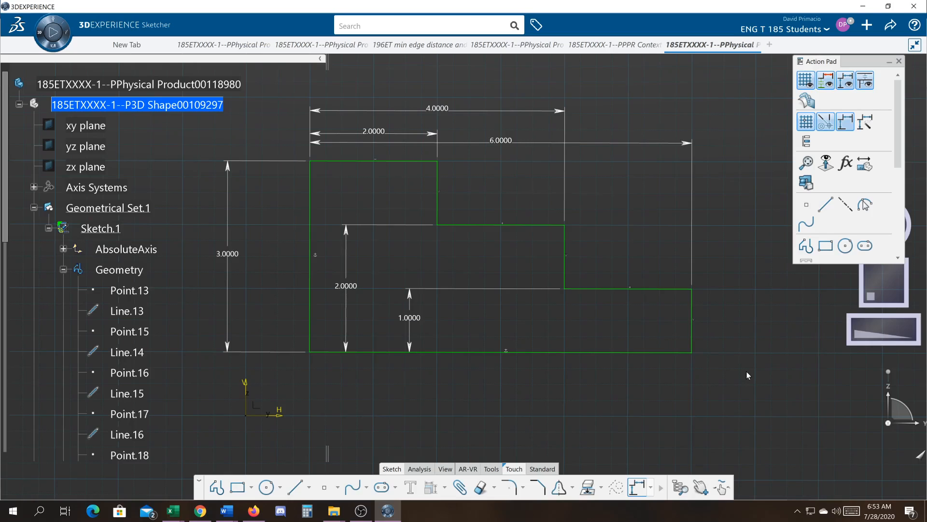
Switch to the Lesson 3 Exercise 1-7 Sketch Profile document in Word.
key(alt+Tab)
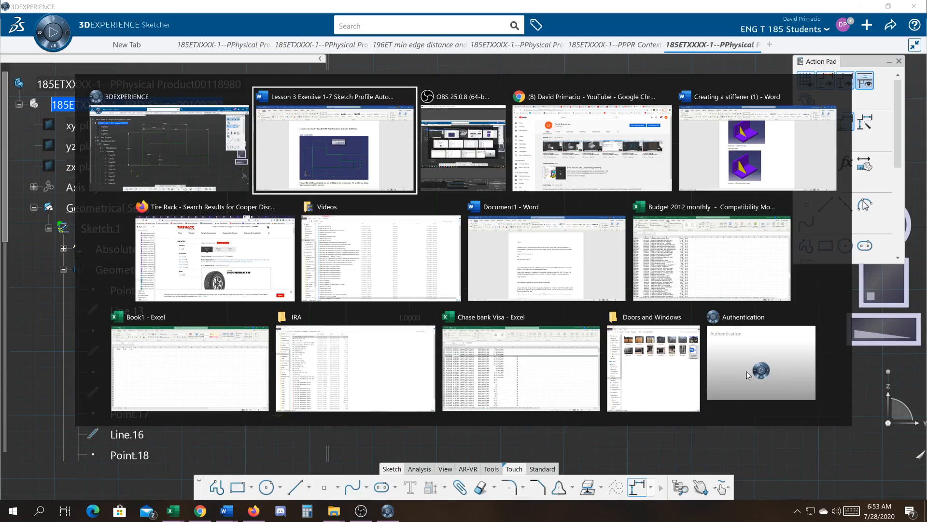